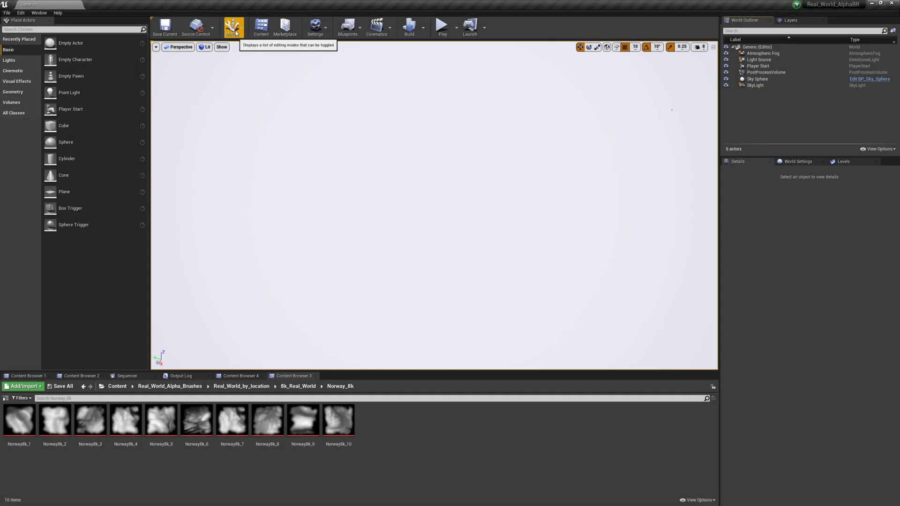
# Step: Choose Landscape from the Modes dropdown to show the green new-landscape grid preview
pyautogui.click(236, 32)
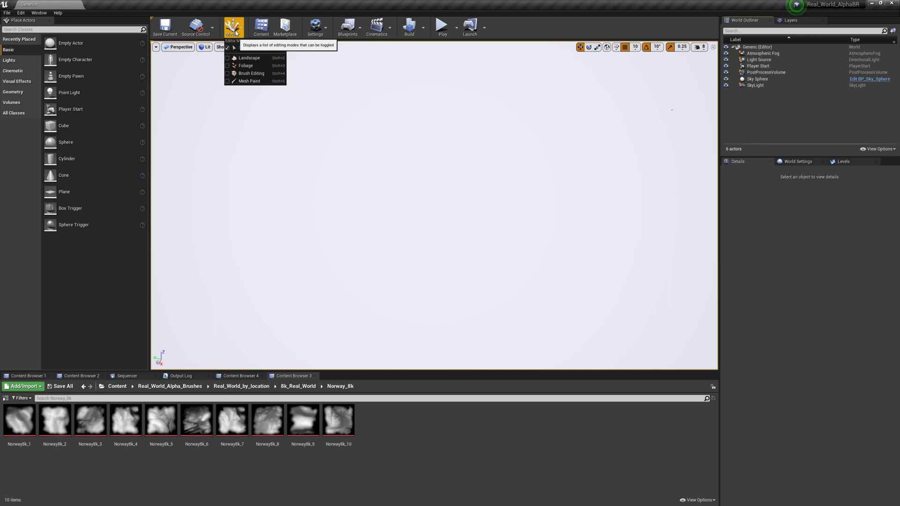
pyautogui.click(249, 58)
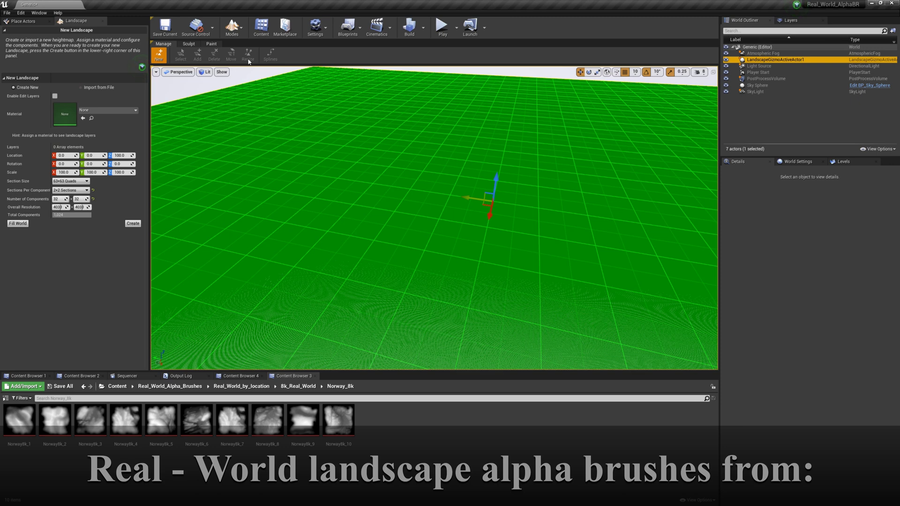
# Step: Create the landscape, select the Norway8k_6 heightmap, and switch the brush shape to Alpha
pyautogui.click(133, 224)
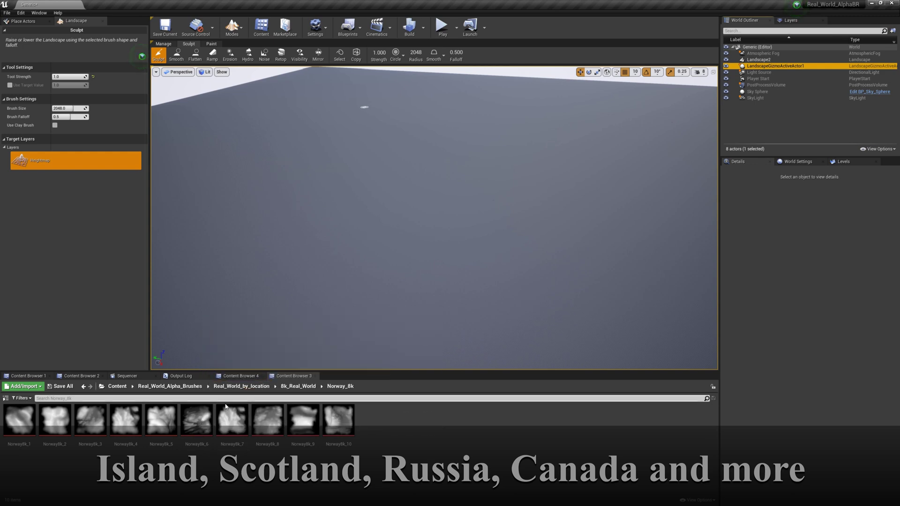
pyautogui.click(197, 420)
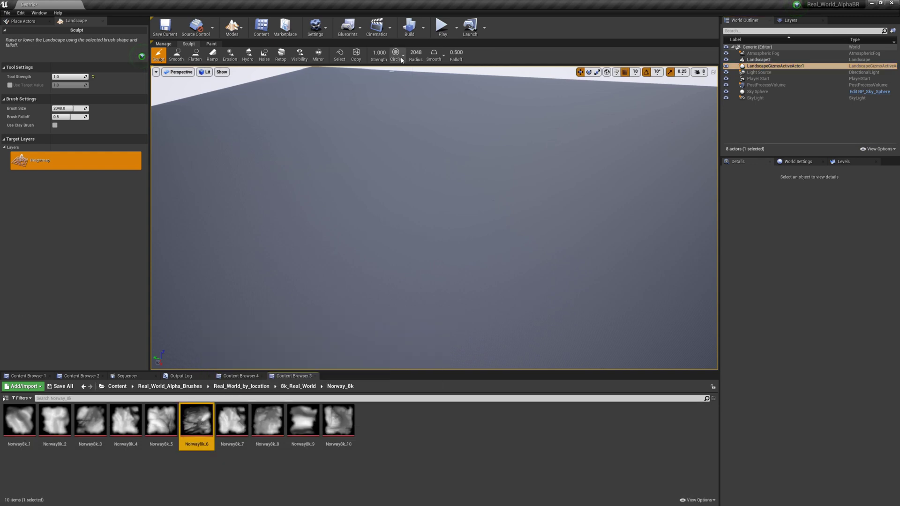
pyautogui.click(402, 57)
pyautogui.click(402, 92)
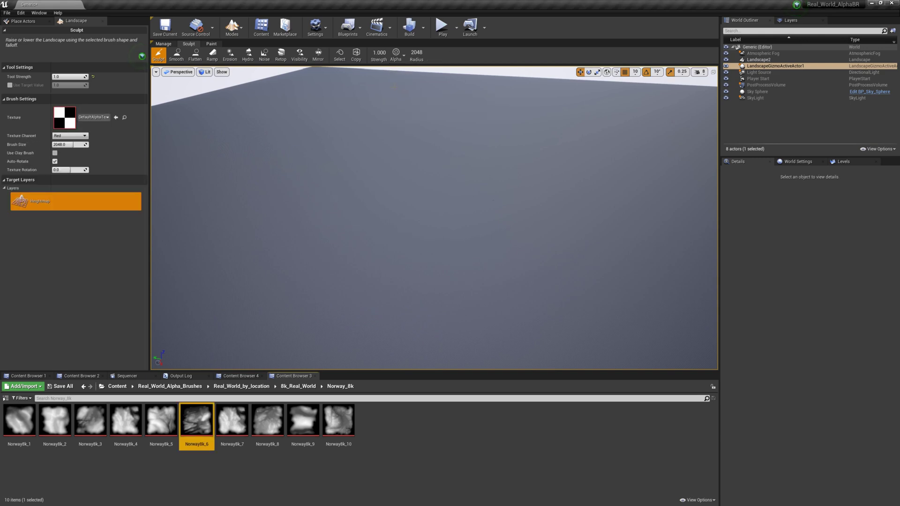
# Step: Use Norway8k_6 as the alpha texture with tool strength 2 and brush size 65000
pyautogui.click(116, 117)
pyautogui.click(70, 76)
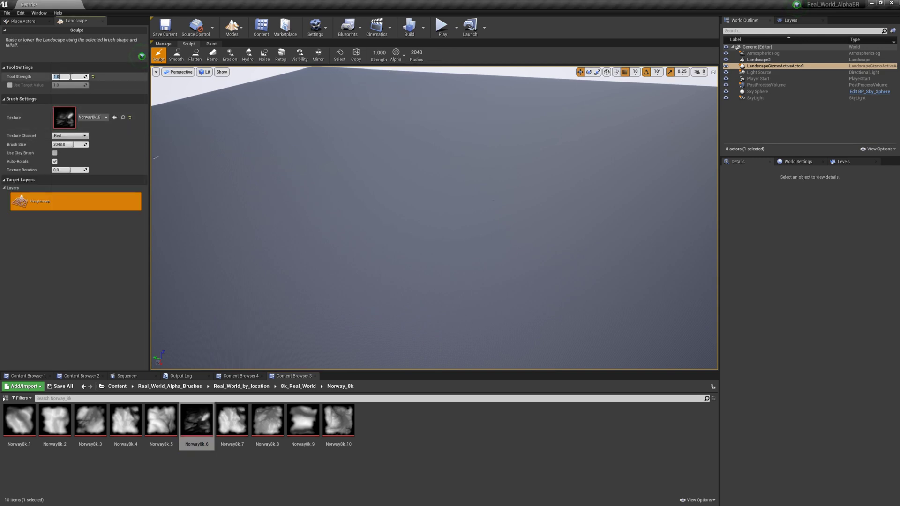
pyautogui.write('2')
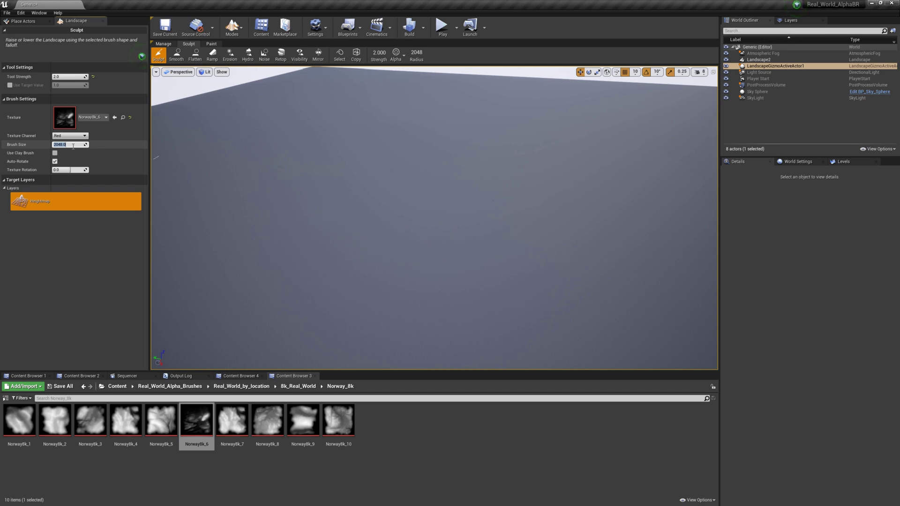
pyautogui.press('Tab')
pyautogui.write('6500')
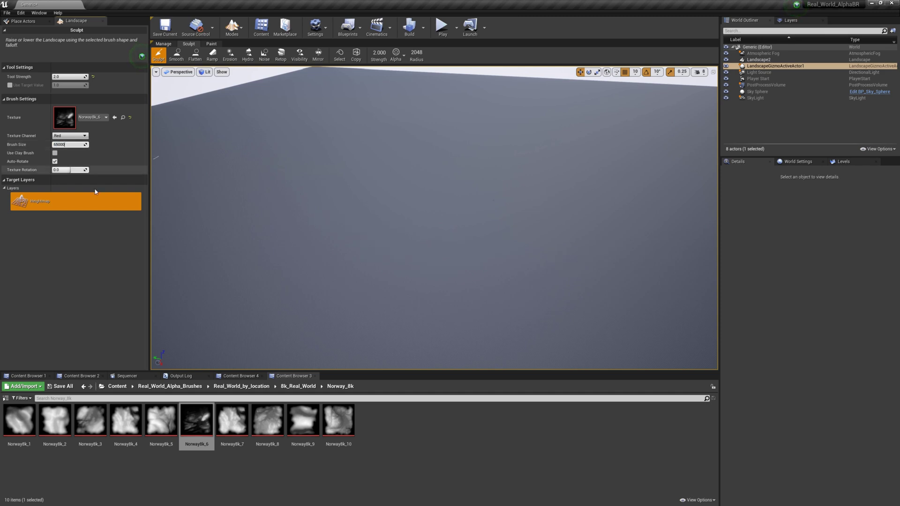
pyautogui.click(87, 255)
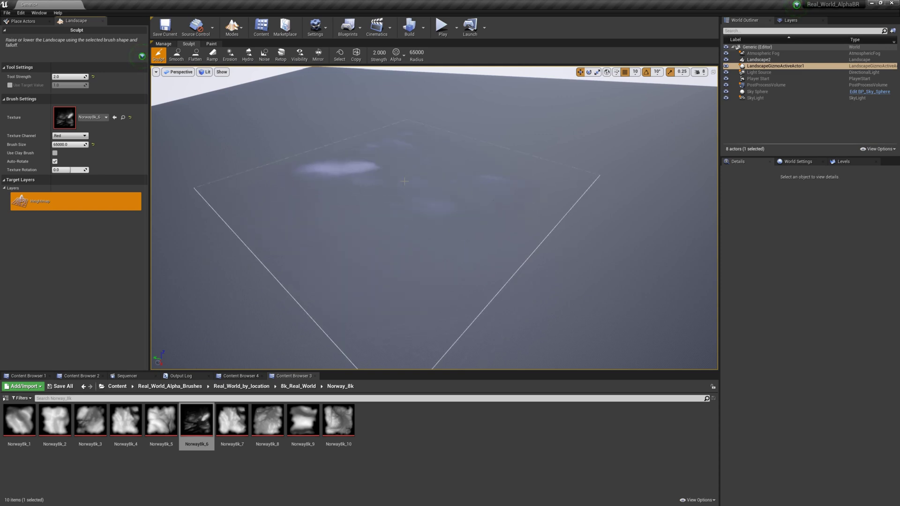
# Step: Stamp the Norway8k_6 alpha to raise rugged ridges, then fly in close to inspect them
pyautogui.moveTo(400, 197)
pyautogui.mouseDown()
pyautogui.moveTo(407, 163)
pyautogui.moveTo(418, 167)
pyautogui.mouseUp()
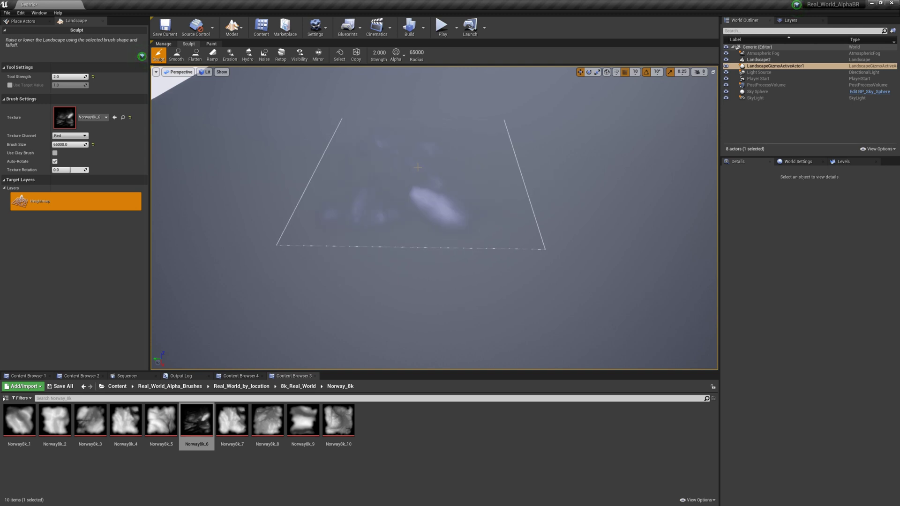
pyautogui.moveTo(417, 167); pyautogui.dragTo(471, 141)
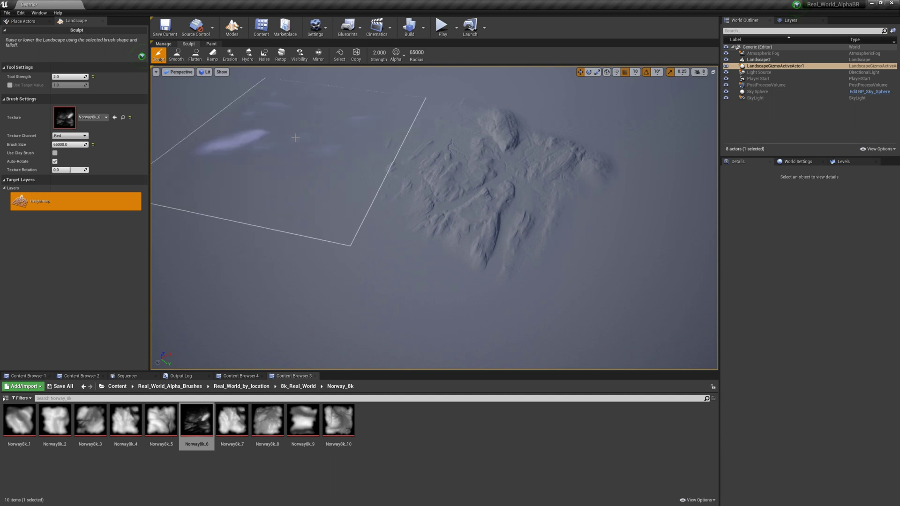
pyautogui.moveTo(290, 151)
pyautogui.mouseDown(button='right')
pyautogui.moveTo(300, 188)
pyautogui.moveTo(325, 180)
pyautogui.moveTo(291, 356)
pyautogui.mouseUp(button='right')
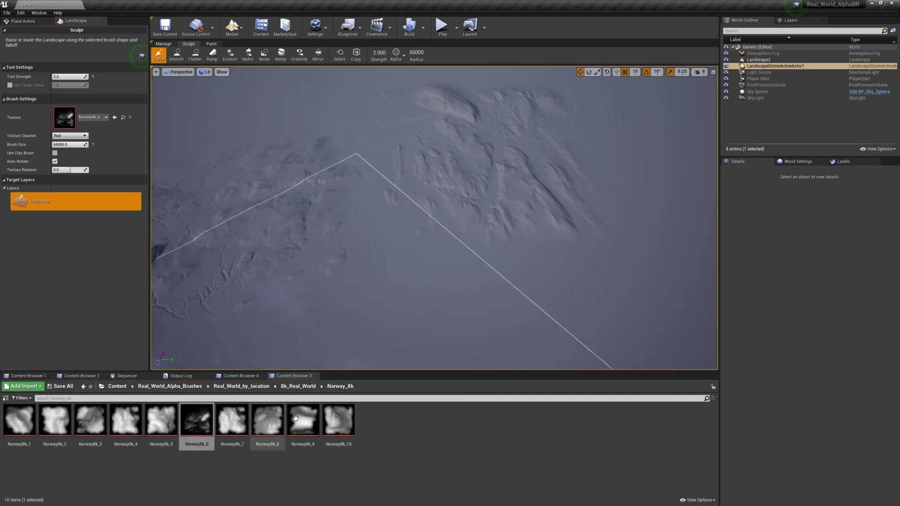
# Step: Stamp Norway8k_8 ridges beside the first range, then select Norway8k_10 in the Content Browser
pyautogui.click(270, 425)
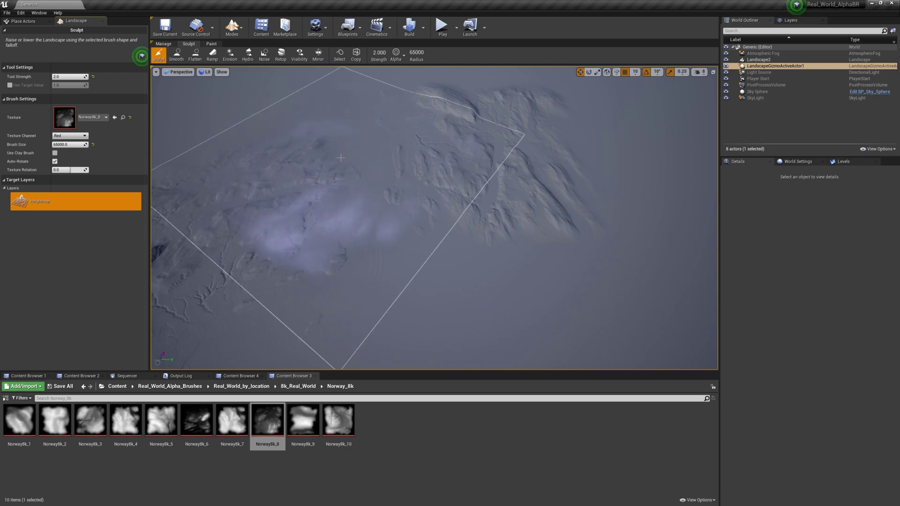
pyautogui.click(340, 157)
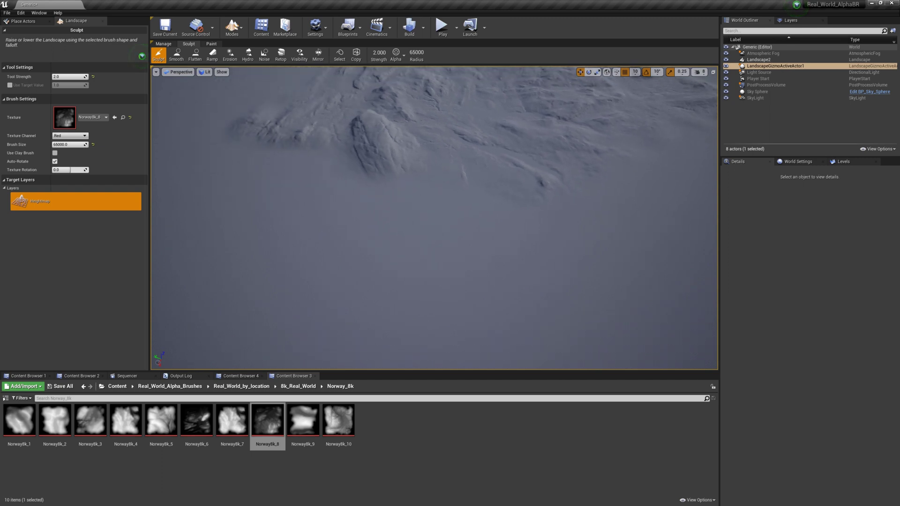
pyautogui.moveTo(304, 193)
pyautogui.mouseDown()
pyautogui.moveTo(343, 201)
pyautogui.moveTo(335, 215)
pyautogui.mouseUp()
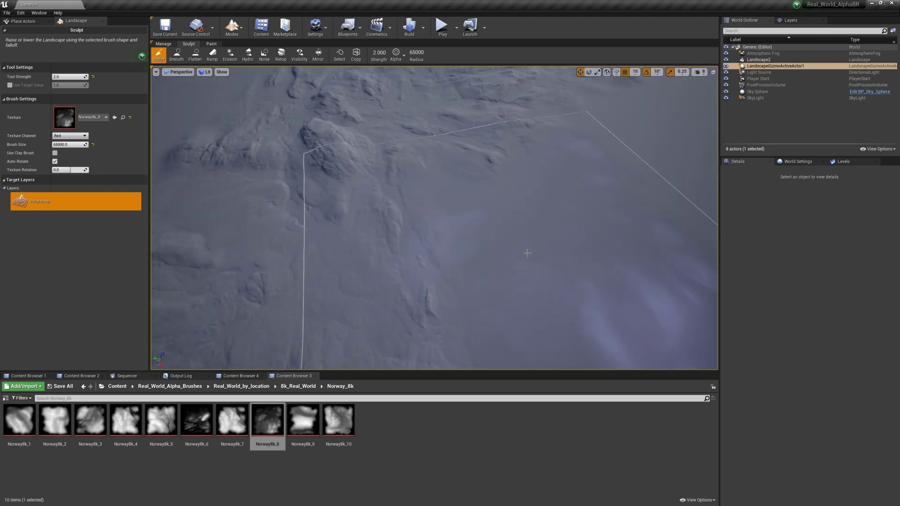
pyautogui.click(338, 420)
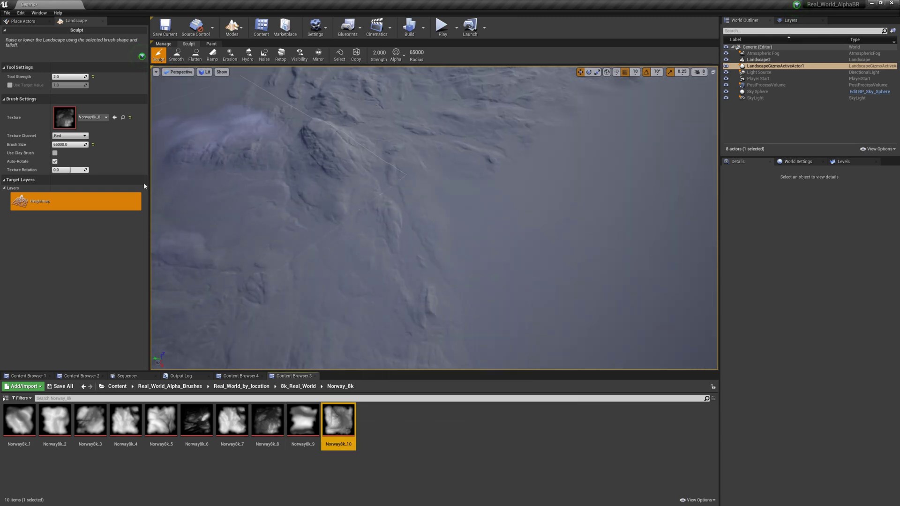
# Step: Assign Norway8k_10 as the brush texture, fly close to the terrain, and undo the last stroke
pyautogui.click(115, 118)
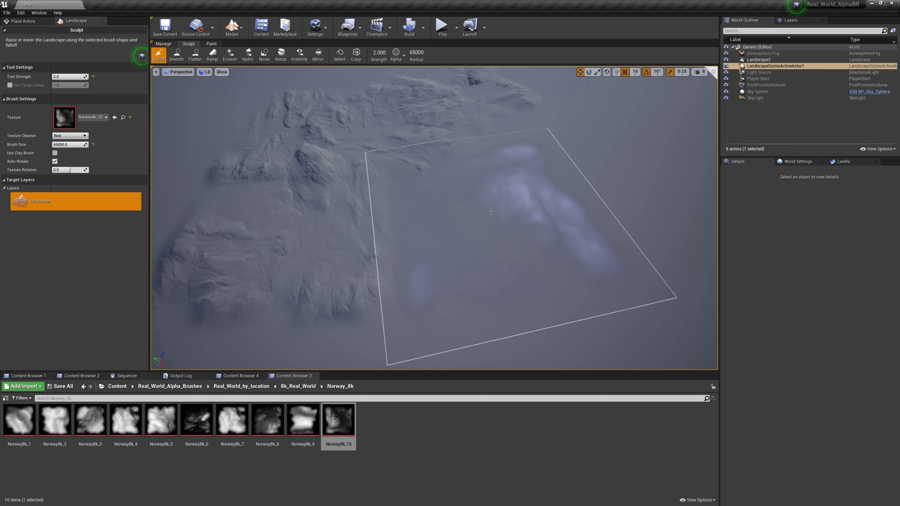
pyautogui.moveTo(490, 212); pyautogui.dragTo(494, 210, button='right')
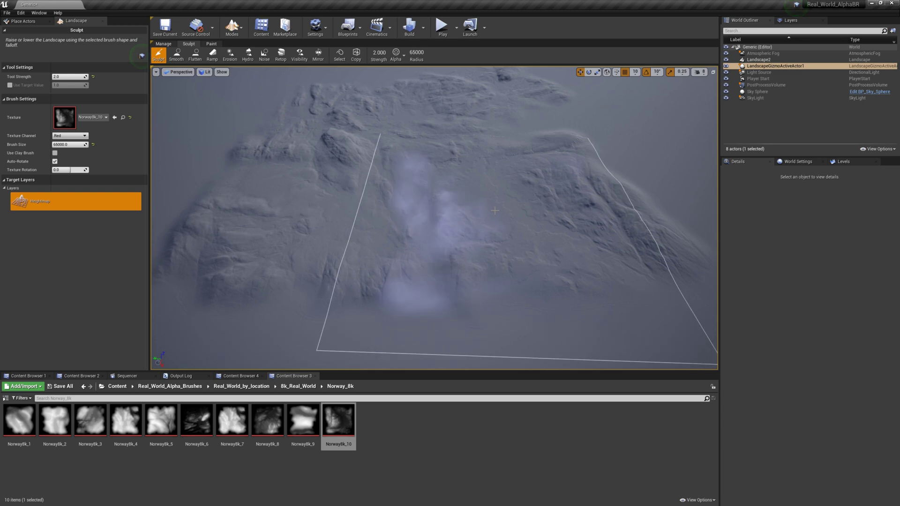
pyautogui.hotkey('ctrl', 'z')
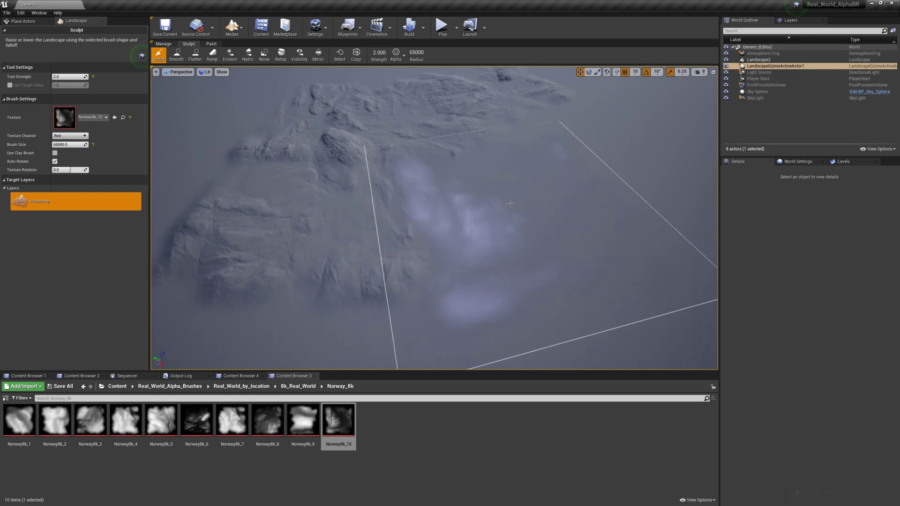
pyautogui.moveTo(510, 203); pyautogui.dragTo(510, 204, button='right')
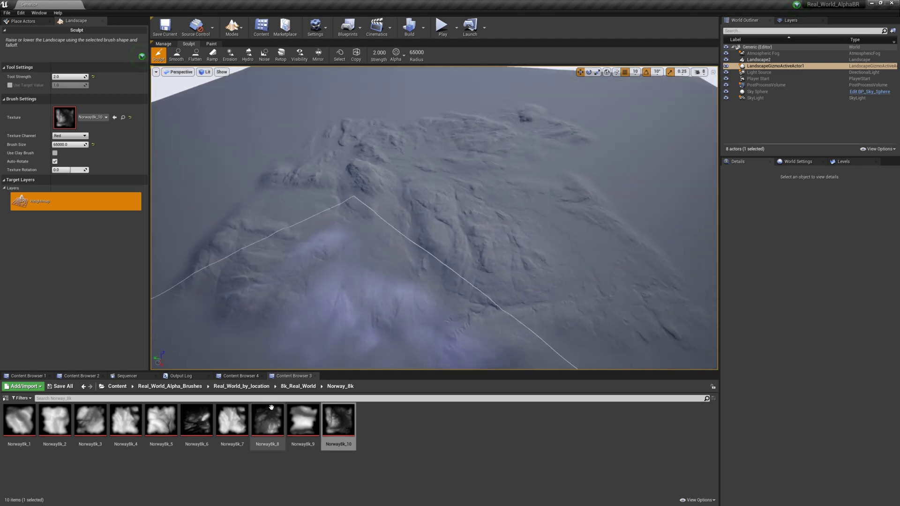
# Step: Reselect Norway8k_8 as the alpha and fly low over the terrain to keep sculpting ridges
pyautogui.click(268, 420)
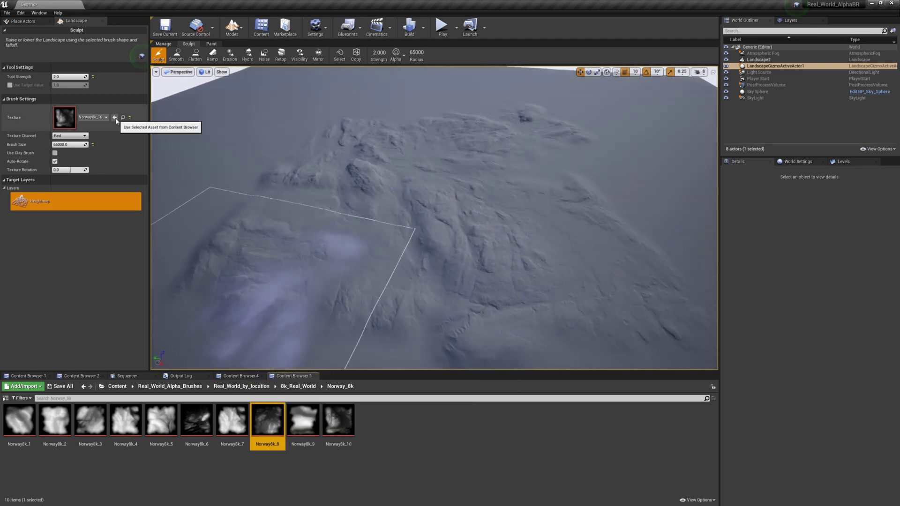
pyautogui.moveTo(164, 188); pyautogui.dragTo(164, 188, button='right')
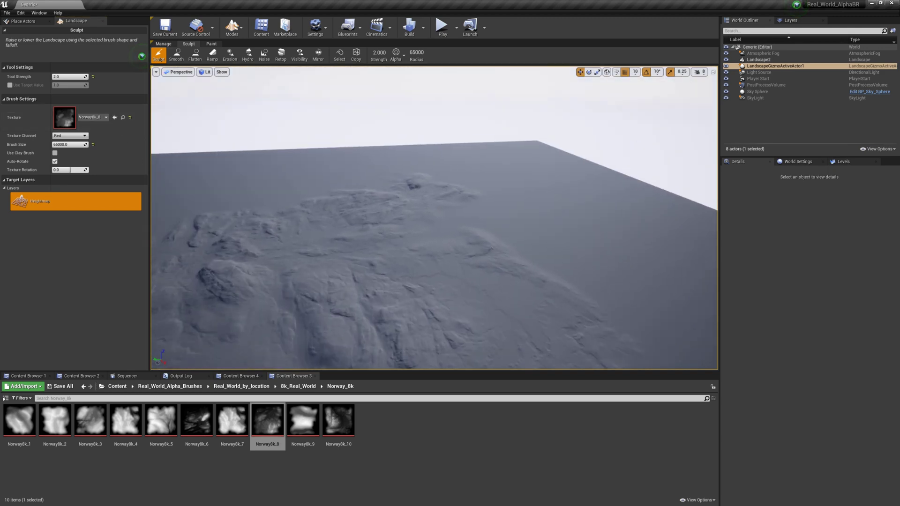
pyautogui.moveTo(355, 250)
pyautogui.mouseDown(button='right')
pyautogui.moveTo(416, 231)
pyautogui.moveTo(447, 233)
pyautogui.mouseUp(button='right')
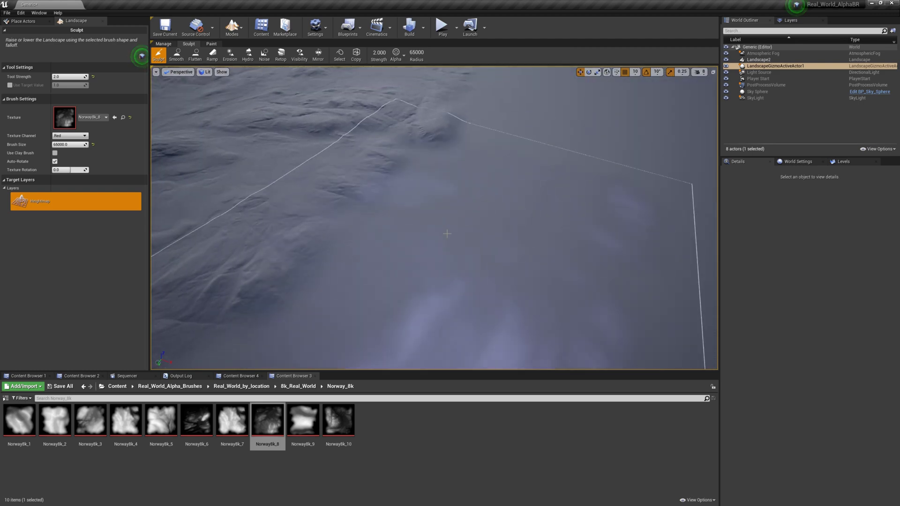
pyautogui.moveTo(447, 233); pyautogui.dragTo(447, 233, button='right')
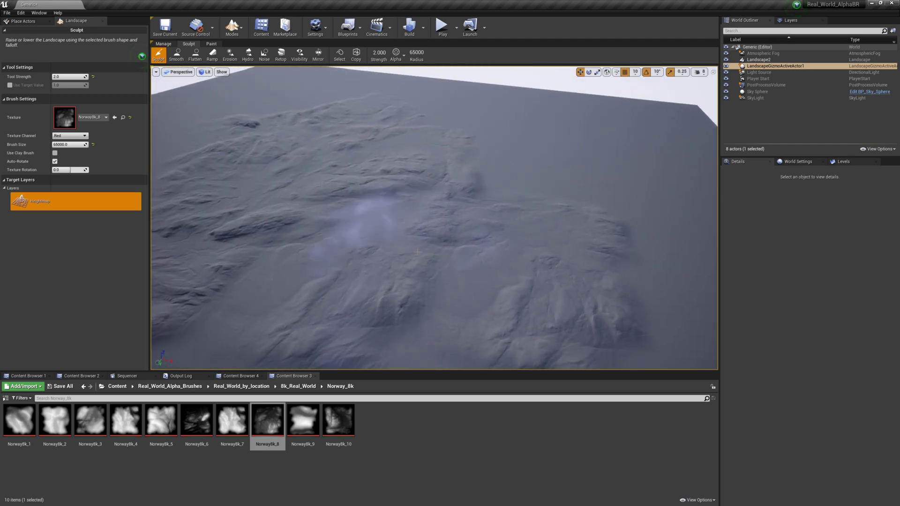
# Step: Select Norway8k_4 as the alpha and swing the view low over another stretch of terrain
pyautogui.click(124, 424)
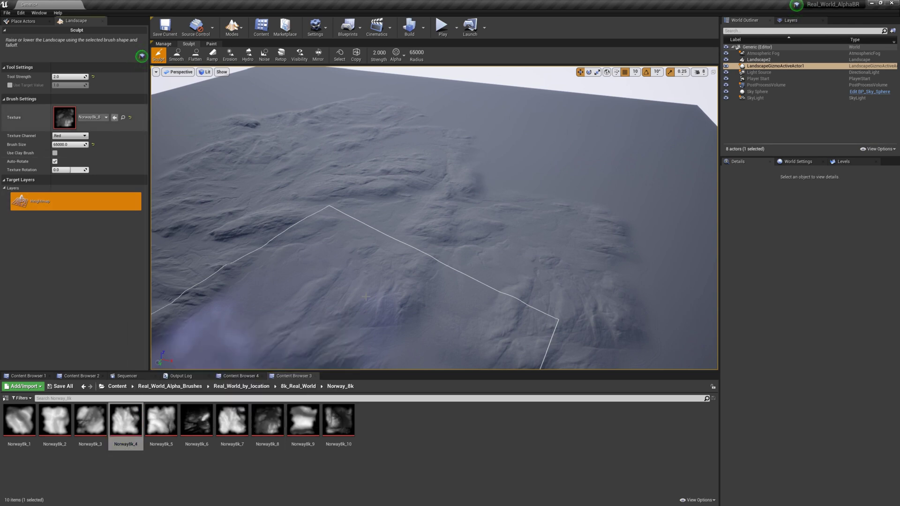
pyautogui.moveTo(365, 297); pyautogui.dragTo(381, 289, button='right')
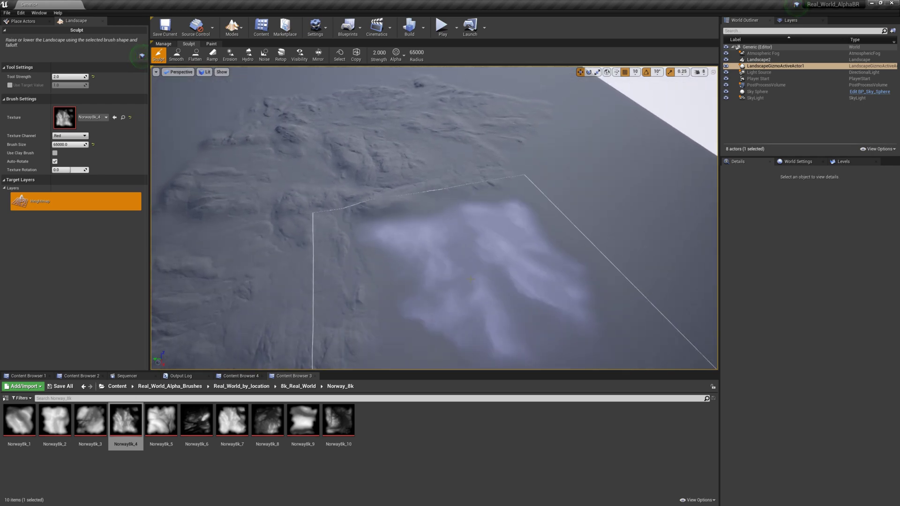
pyautogui.moveTo(470, 279); pyautogui.dragTo(525, 298, button='right')
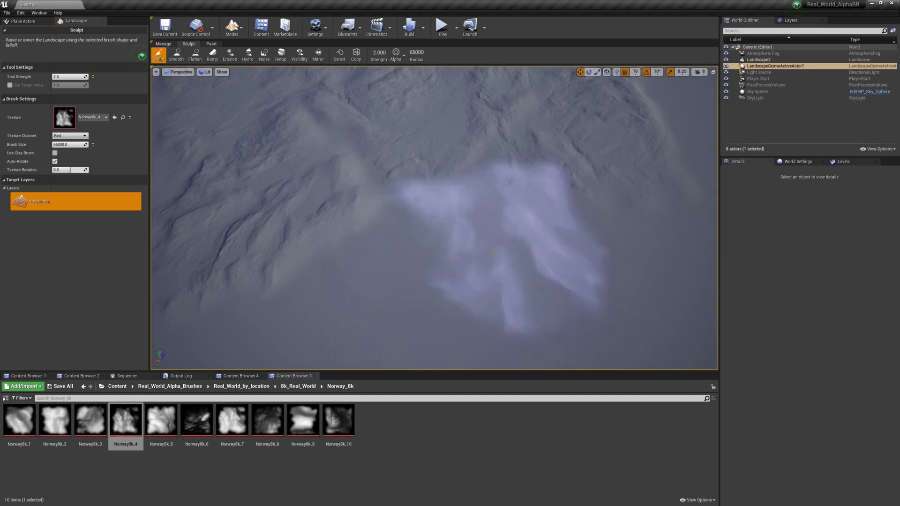
pyautogui.moveTo(525, 298)
pyautogui.mouseDown(button='right')
pyautogui.moveTo(525, 281)
pyautogui.moveTo(496, 247)
pyautogui.mouseUp(button='right')
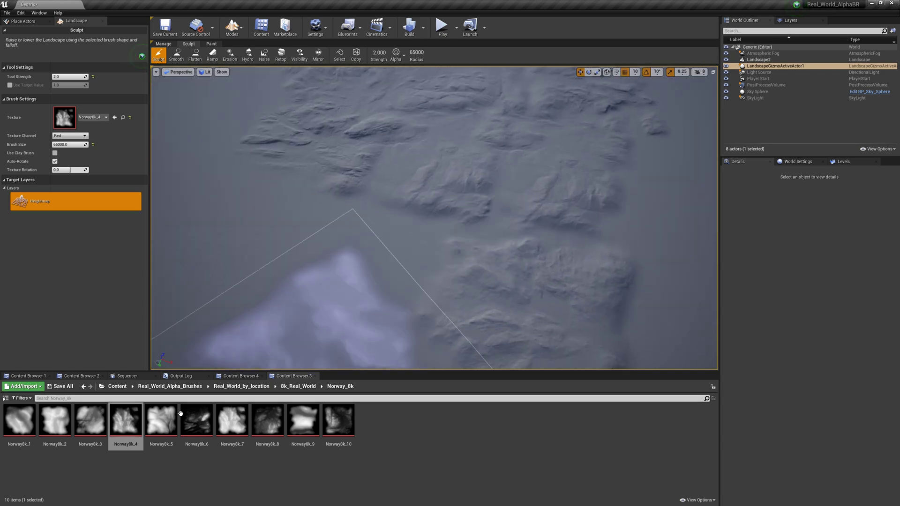
# Step: Select Norway8k_1 and stamp its ridged mountain forms into a new area of the landscape
pyautogui.click(26, 419)
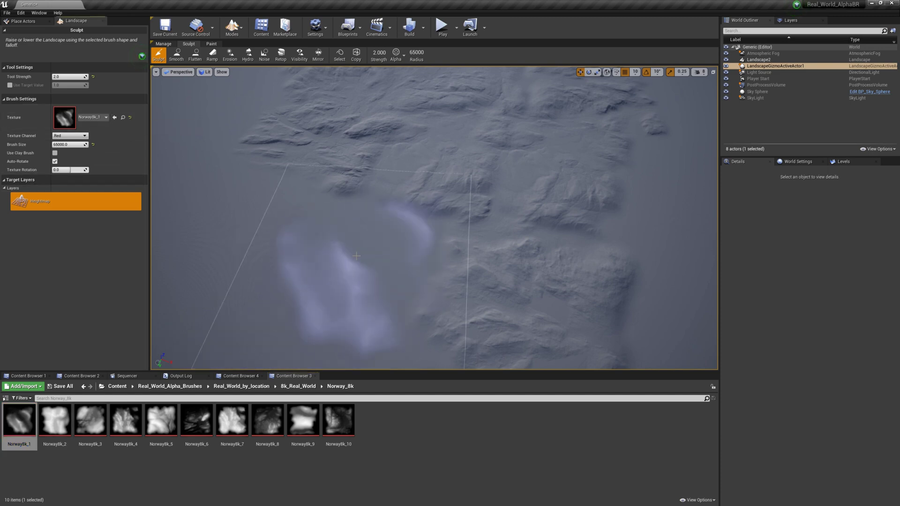
pyautogui.moveTo(353, 255)
pyautogui.mouseDown(button='right')
pyautogui.moveTo(353, 178)
pyautogui.moveTo(353, 319)
pyautogui.mouseUp(button='right')
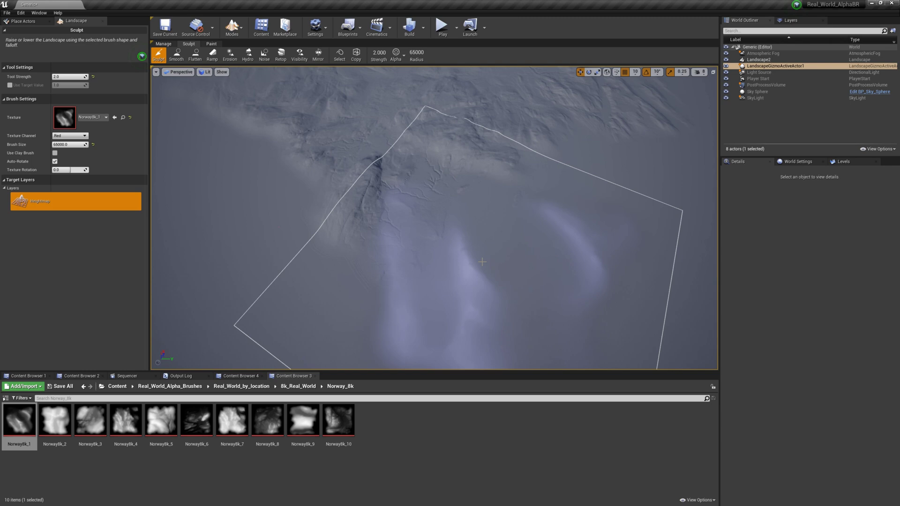
pyautogui.moveTo(482, 262)
pyautogui.mouseDown(button='right')
pyautogui.moveTo(482, 281)
pyautogui.moveTo(526, 300)
pyautogui.mouseUp(button='right')
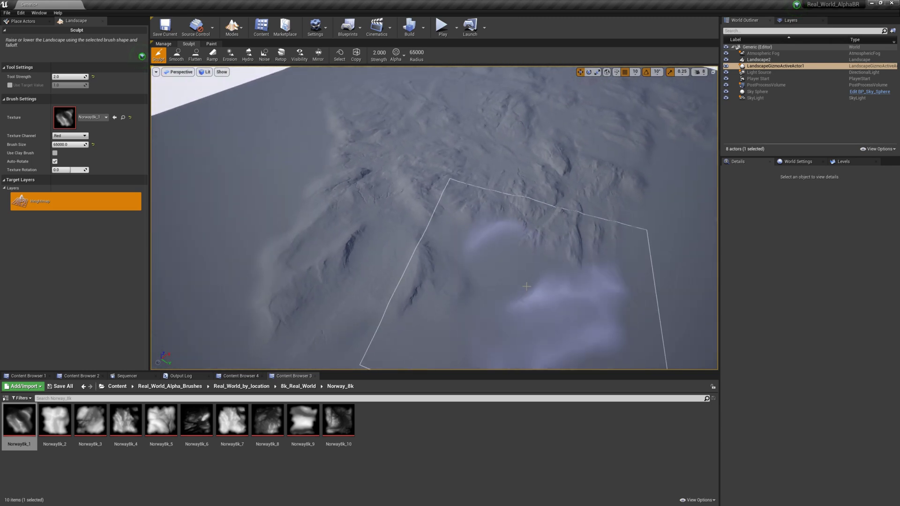
pyautogui.moveTo(526, 286); pyautogui.dragTo(520, 289)
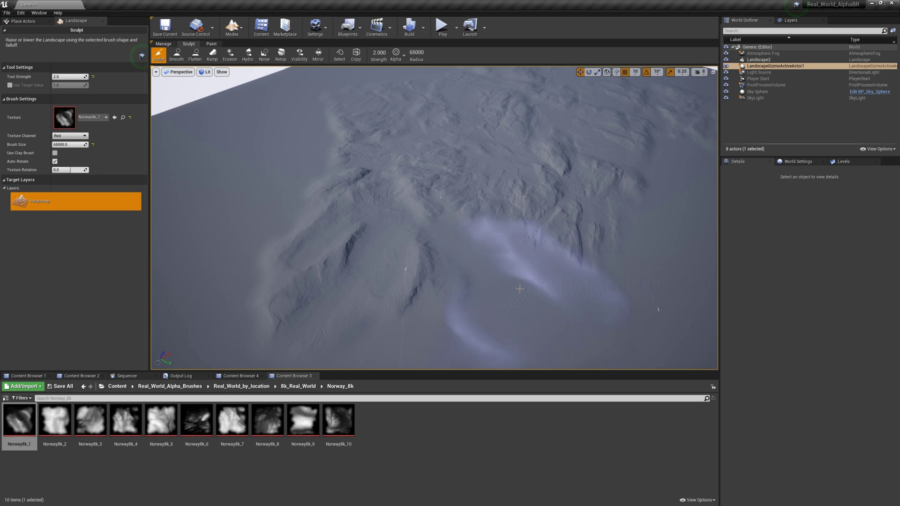
pyautogui.moveTo(519, 289); pyautogui.dragTo(519, 319, button='right')
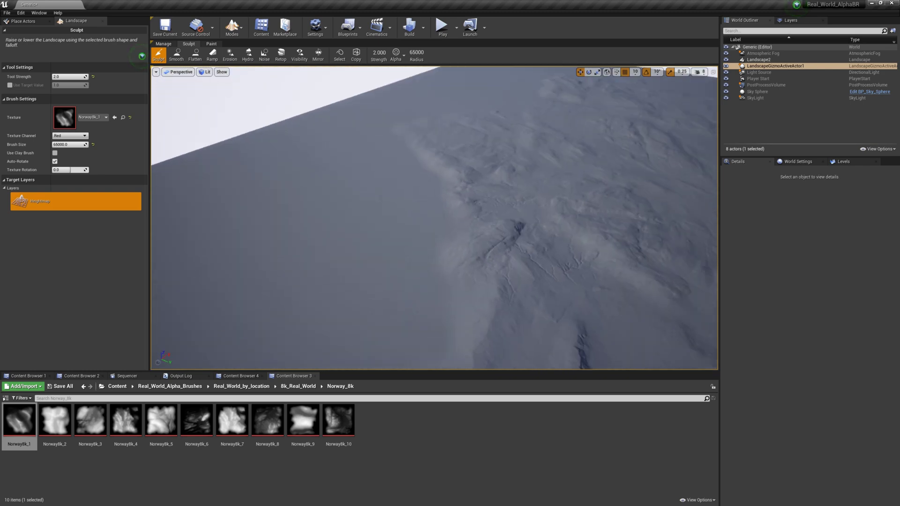
pyautogui.moveTo(520, 319); pyautogui.dragTo(520, 328, button='right')
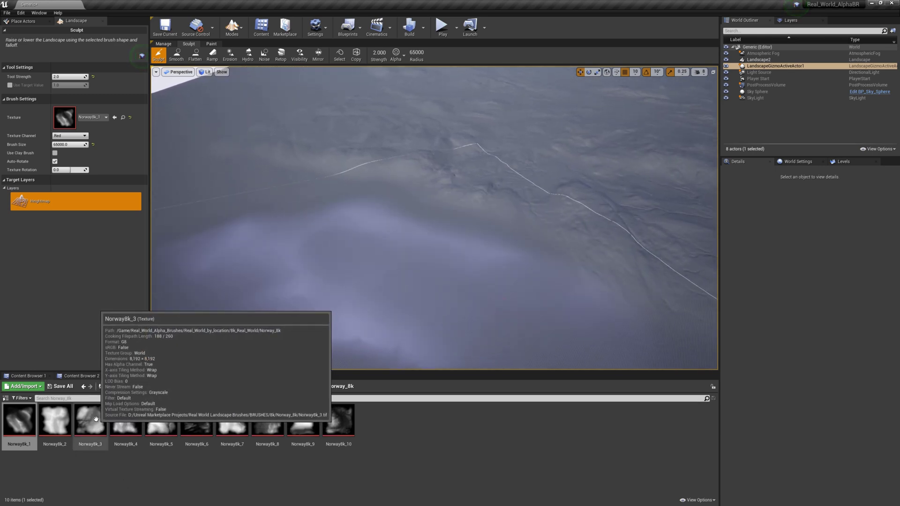
# Step: Assign Norway8k_3 as the brush heightmap and stamp its ridges into the terrain
pyautogui.click(96, 419)
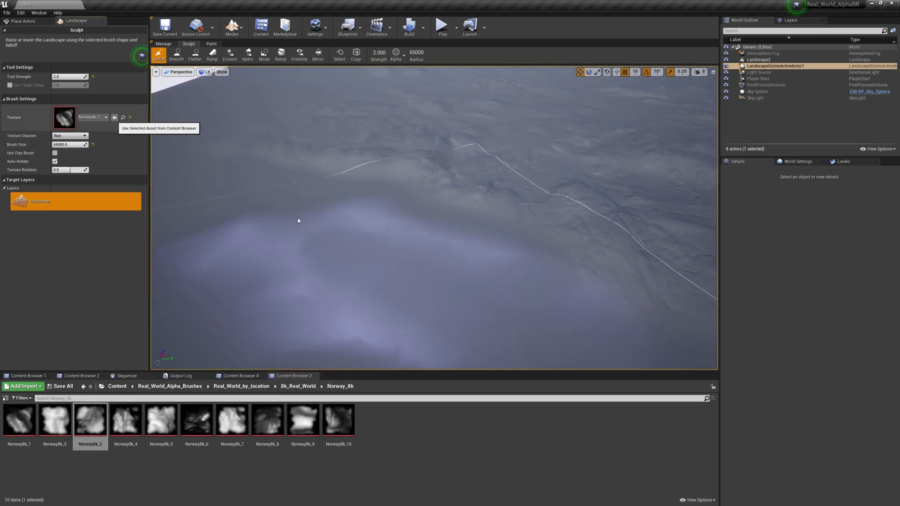
pyautogui.moveTo(321, 237)
pyautogui.mouseDown(button='right')
pyautogui.moveTo(321, 249)
pyautogui.moveTo(432, 251)
pyautogui.mouseUp(button='right')
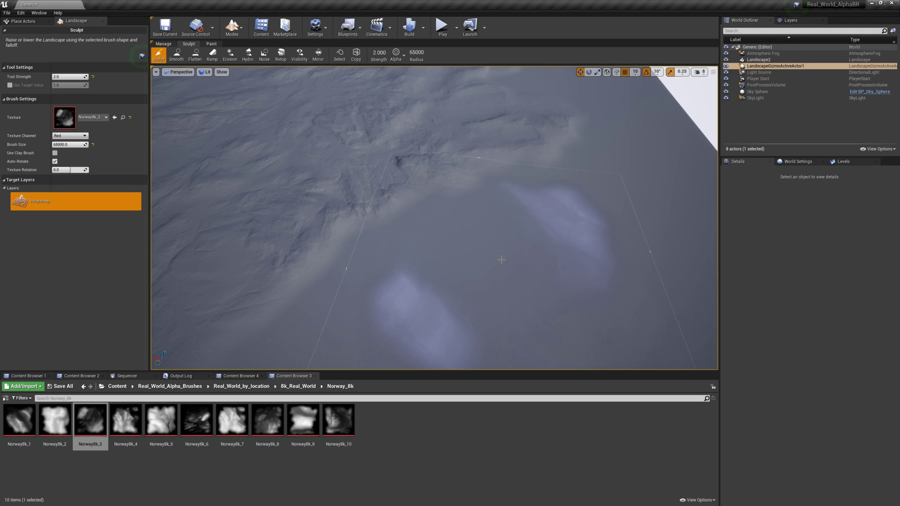
pyautogui.moveTo(492, 291); pyautogui.dragTo(469, 224)
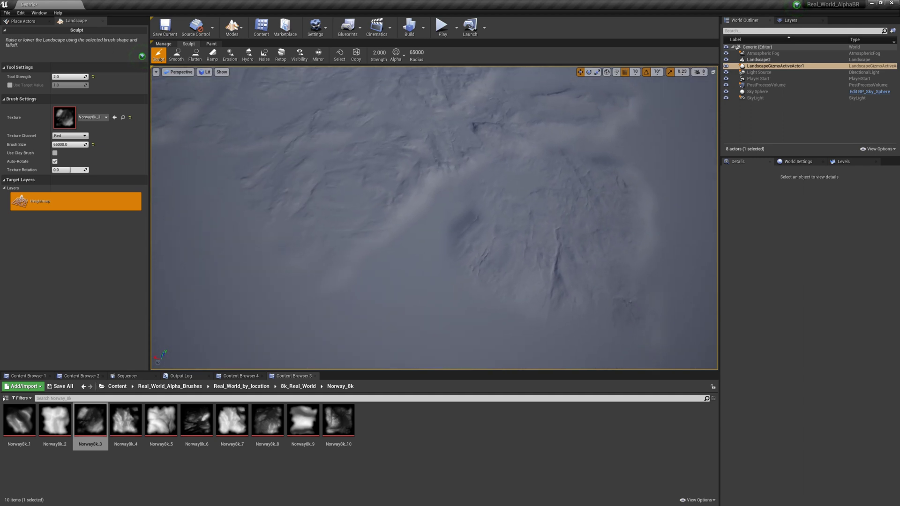
pyautogui.moveTo(501, 260); pyautogui.dragTo(501, 260, button='right')
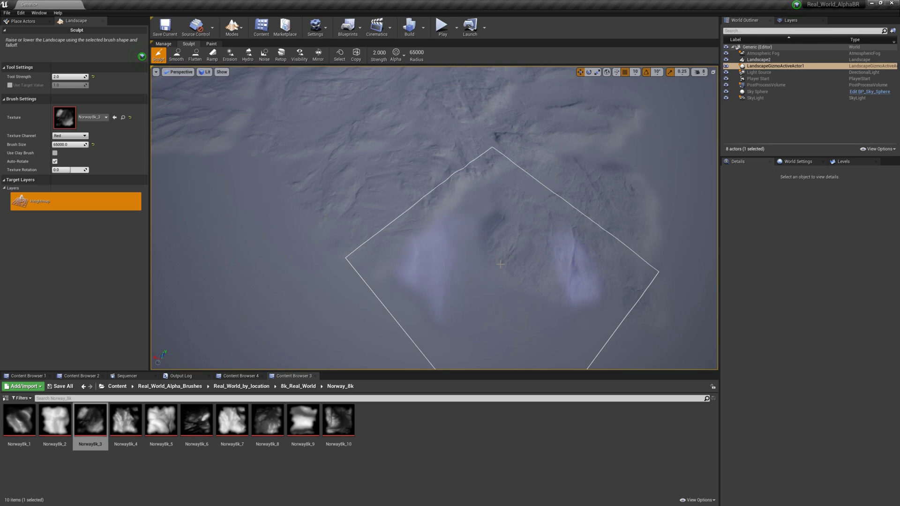
pyautogui.moveTo(500, 265); pyautogui.dragTo(500, 264, button='right')
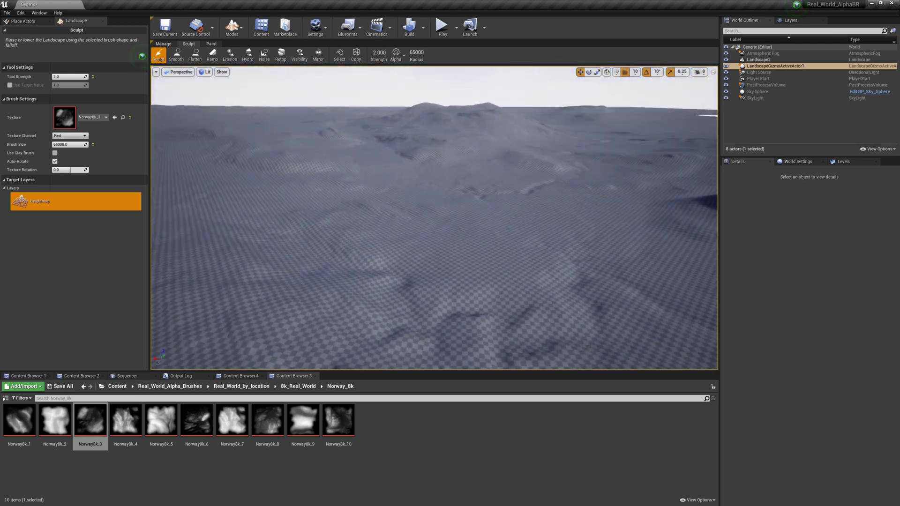
pyautogui.moveTo(501, 264); pyautogui.dragTo(500, 265, button='right')
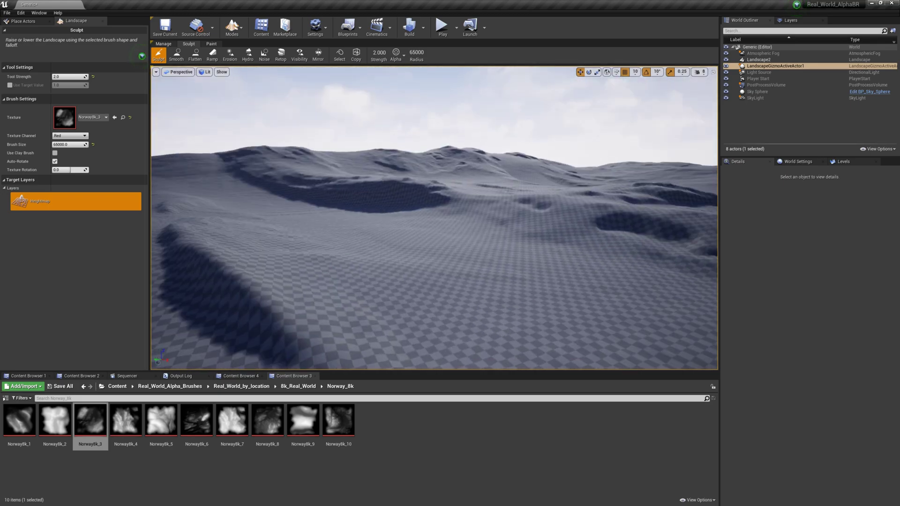
pyautogui.moveTo(434, 218); pyautogui.dragTo(434, 218, button='right')
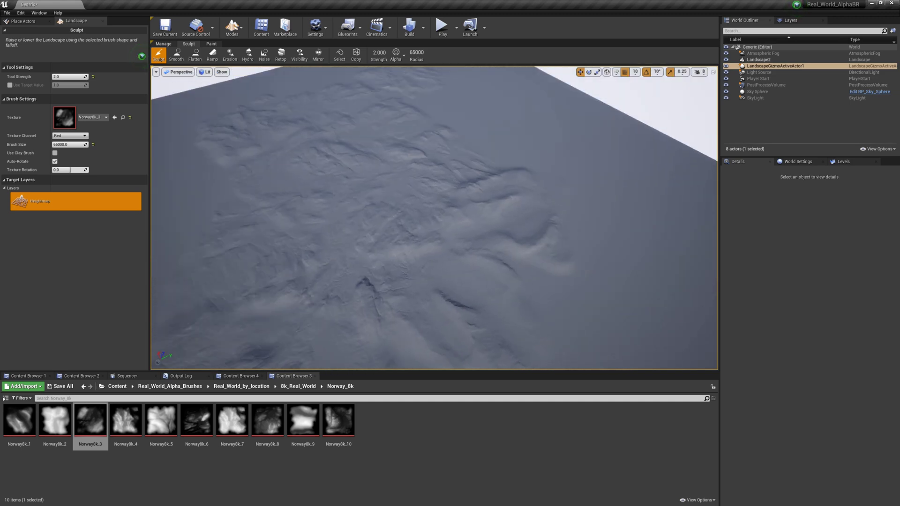
pyautogui.moveTo(370, 299); pyautogui.dragTo(370, 299, button='right')
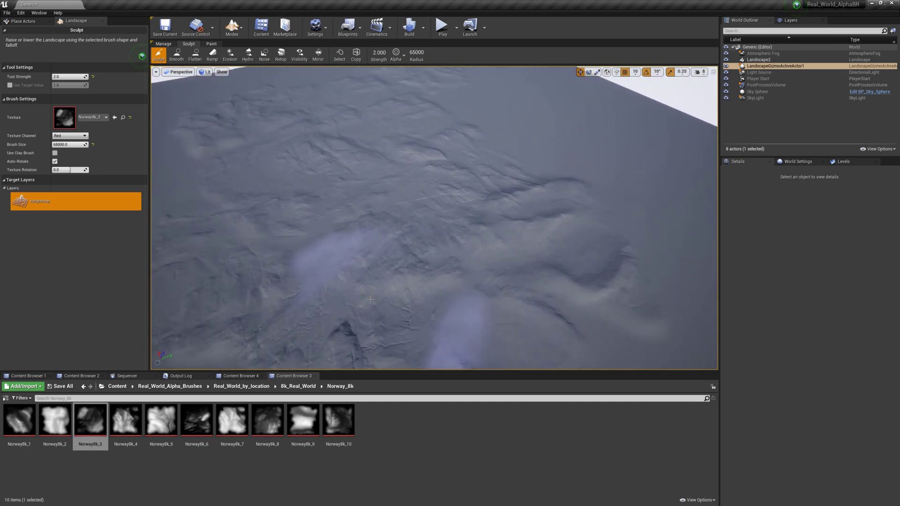
# Step: Open the Scotland folder under 8k_Real_World and assign Scotland3 as the brush heightmap
pyautogui.click(293, 387)
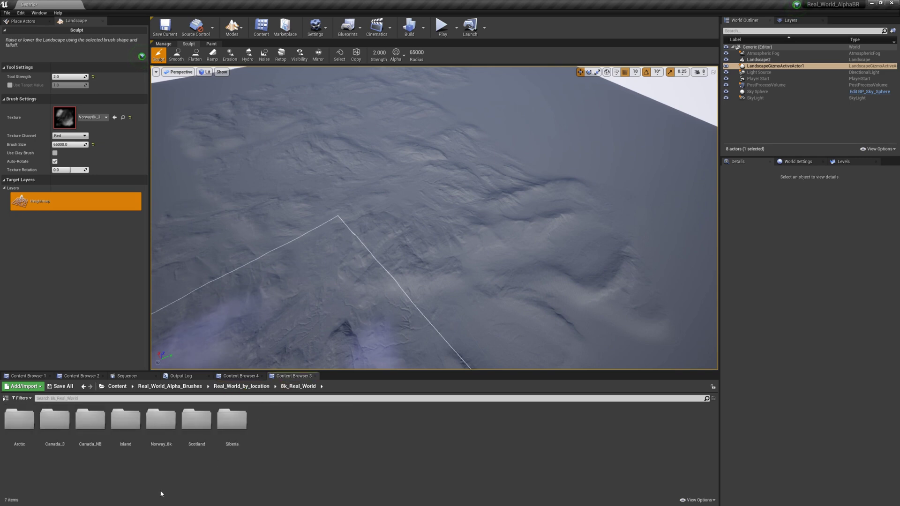
pyautogui.doubleClick(196, 420)
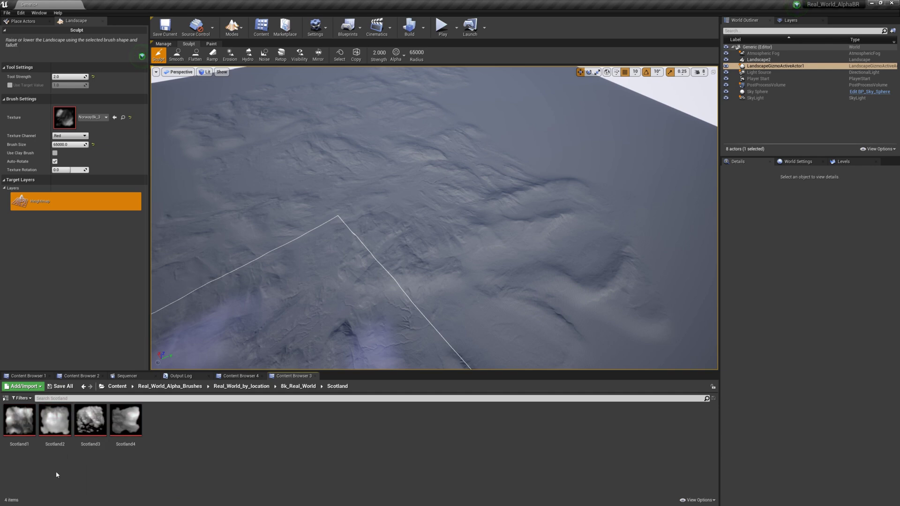
pyautogui.click(90, 426)
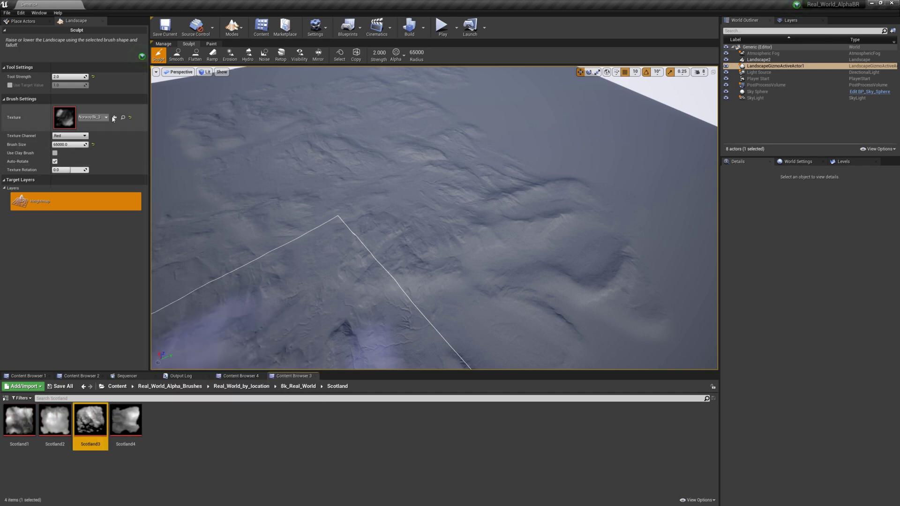
pyautogui.moveTo(592, 268); pyautogui.dragTo(592, 268, button='right')
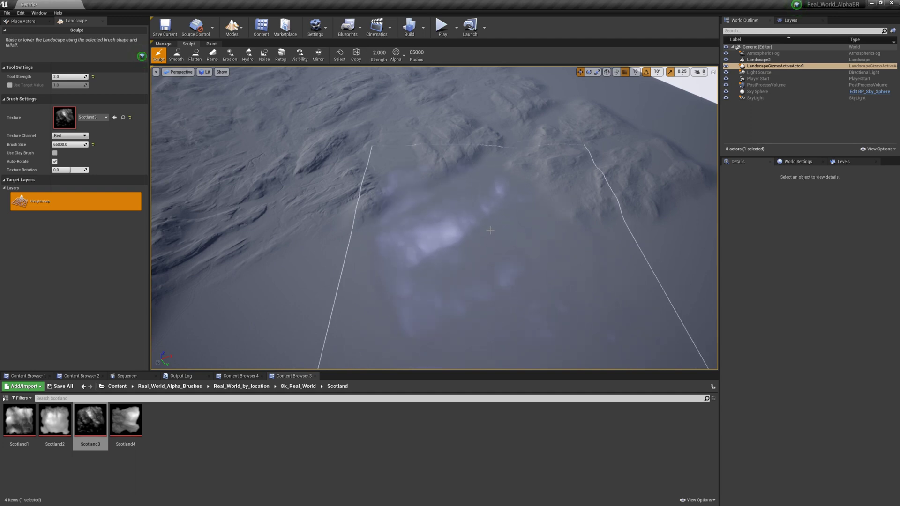
# Step: Fly around and in close over the landscape while stamping Scotland3 relief
pyautogui.moveTo(489, 231); pyautogui.dragTo(490, 230, button='right')
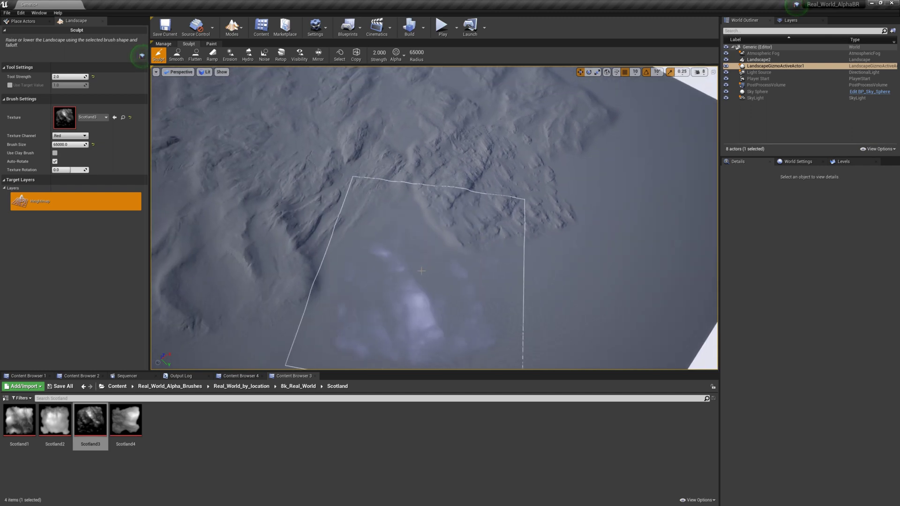
pyautogui.moveTo(490, 230); pyautogui.dragTo(490, 230, button='right')
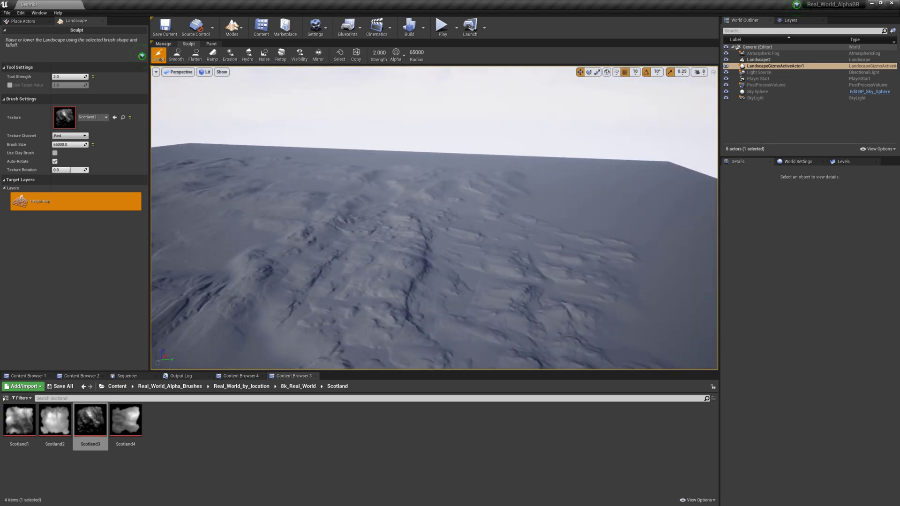
pyautogui.moveTo(548, 263); pyautogui.dragTo(547, 263, button='right')
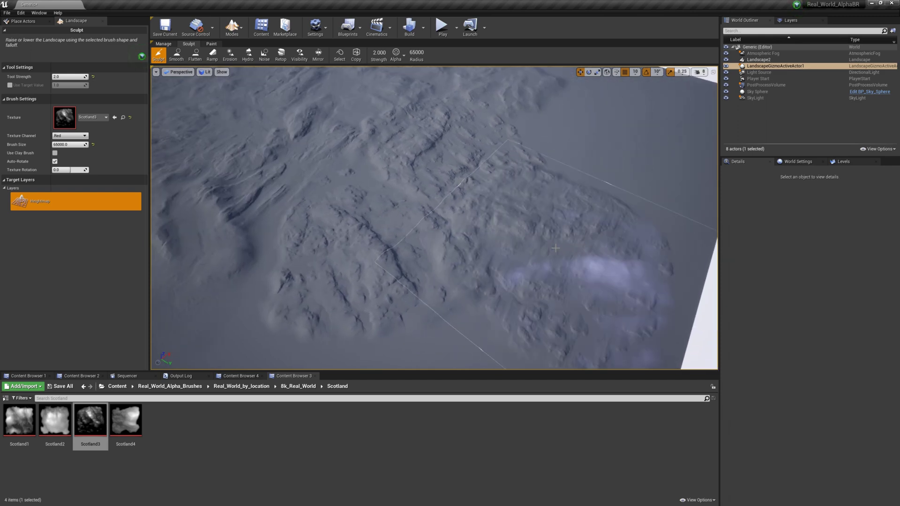
pyautogui.moveTo(555, 248); pyautogui.dragTo(556, 248, button='right')
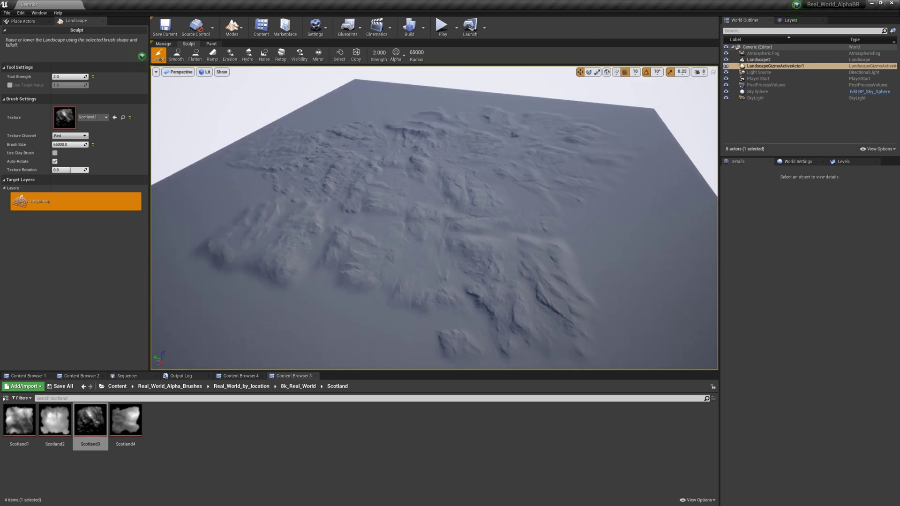
pyautogui.moveTo(555, 248); pyautogui.dragTo(555, 248, button='right')
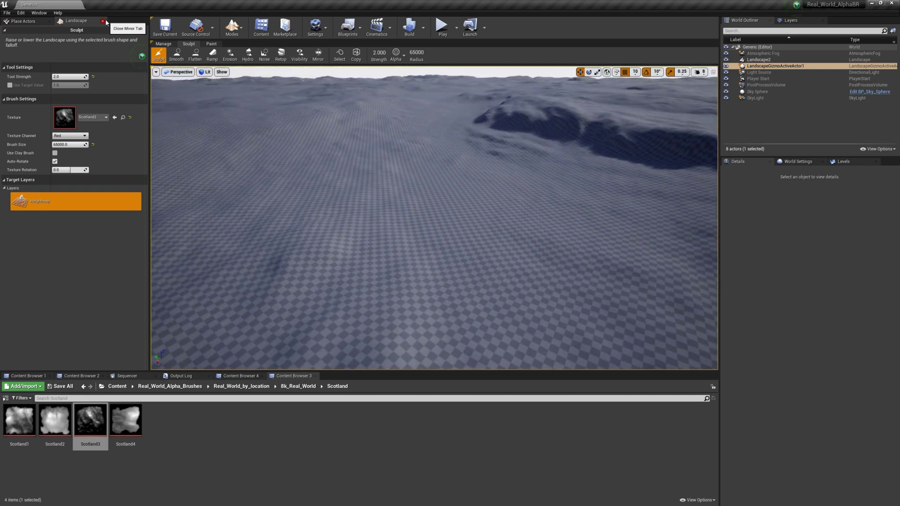
# Step: Exit Landscape mode, Play From Here on the terrain, and take control of the game camera
pyautogui.click(103, 22)
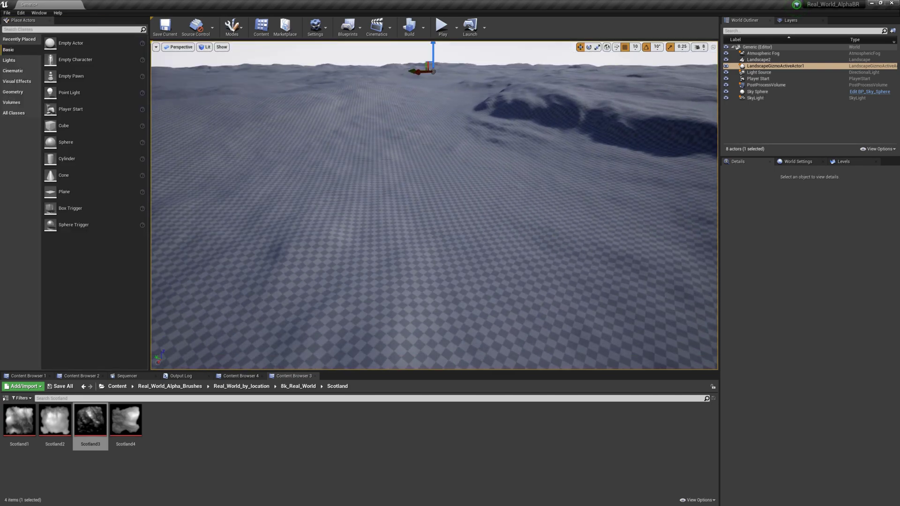
pyautogui.rightClick(428, 237)
pyautogui.click(460, 397)
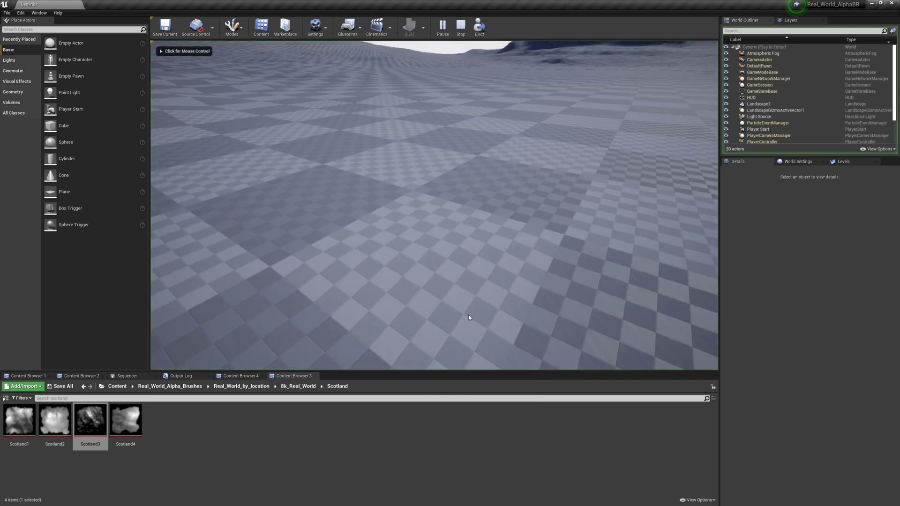
pyautogui.click(469, 317)
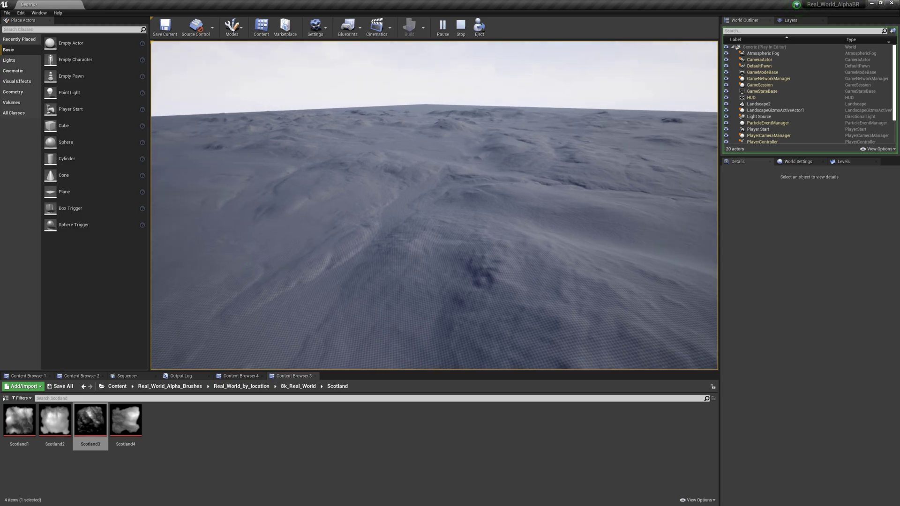
# Step: Stop the play session and swing the editor view down over the landscape edge
pyautogui.press('Escape')
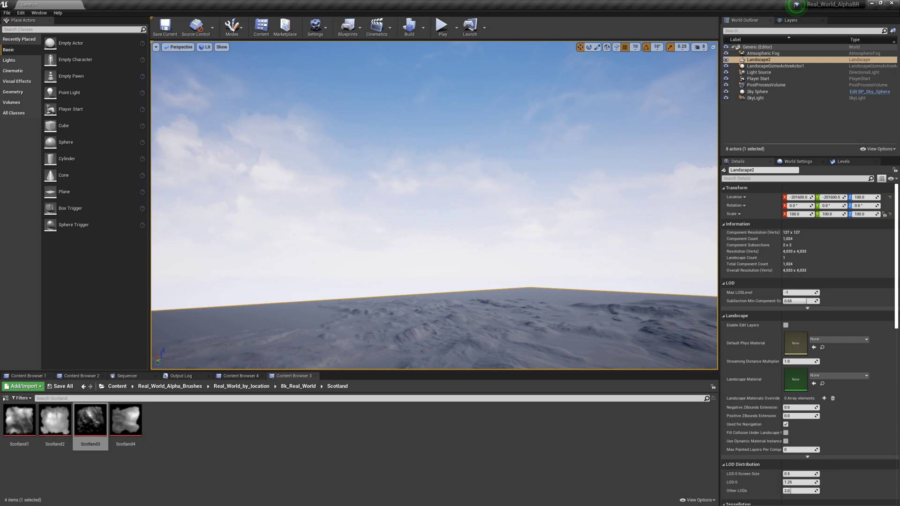
pyautogui.moveTo(434, 205)
pyautogui.mouseDown(button='right')
pyautogui.moveTo(433, 263)
pyautogui.moveTo(403, 263)
pyautogui.moveTo(412, 225)
pyautogui.mouseUp(button='right')
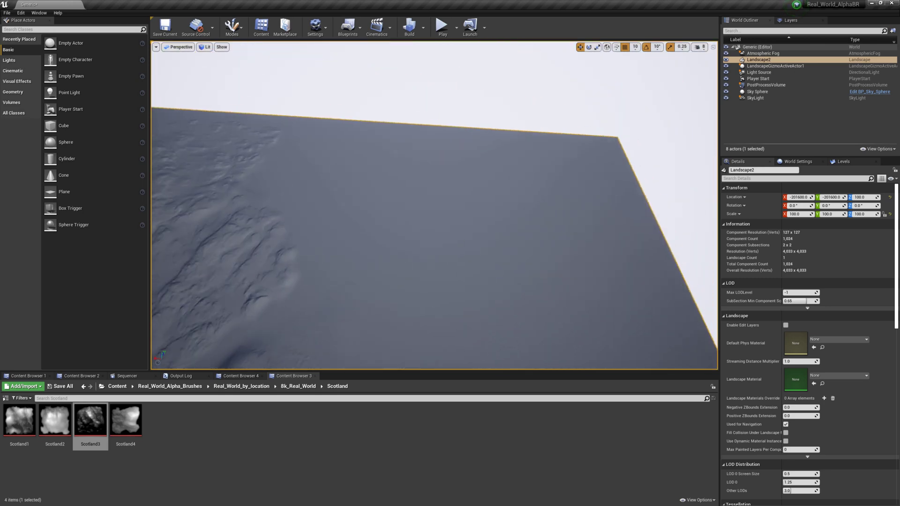
pyautogui.moveTo(293, 352); pyautogui.dragTo(294, 347, button='right')
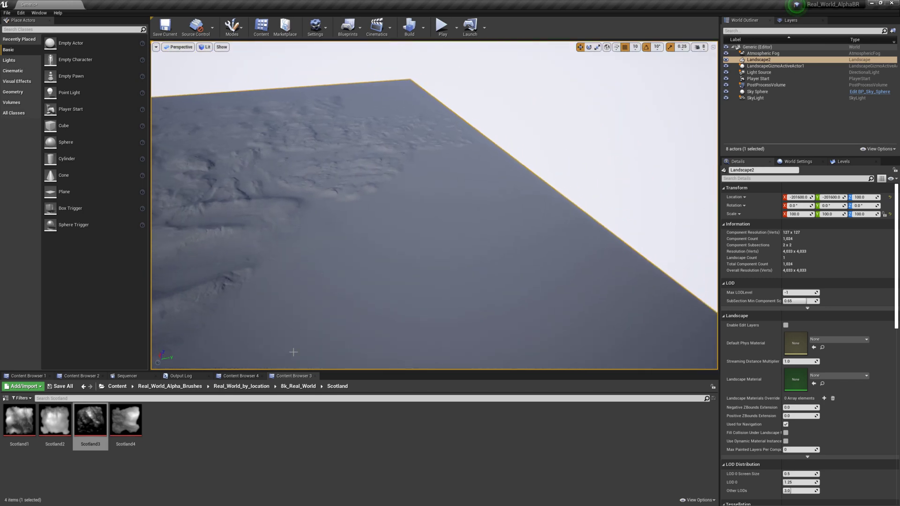
# Step: Open the Siberia folder under 8k_Real_World and select the Siberia3 heightmap
pyautogui.click(298, 386)
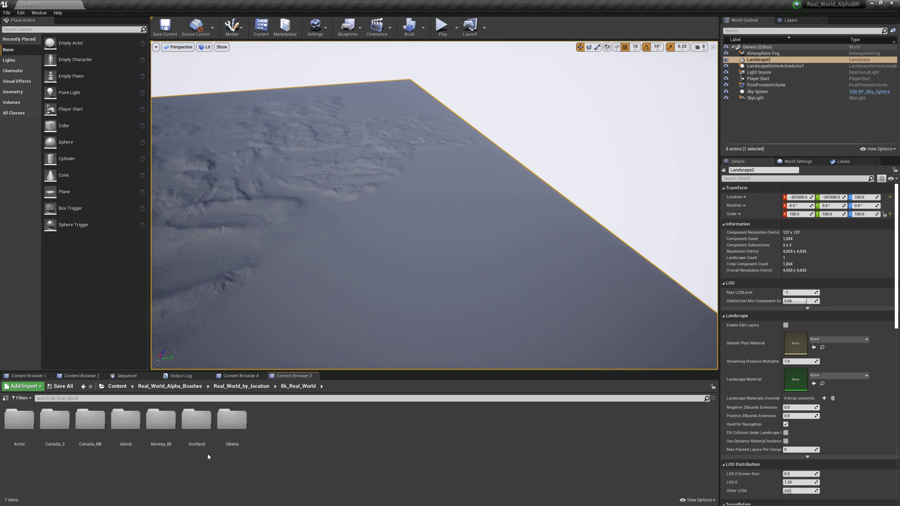
pyautogui.doubleClick(232, 423)
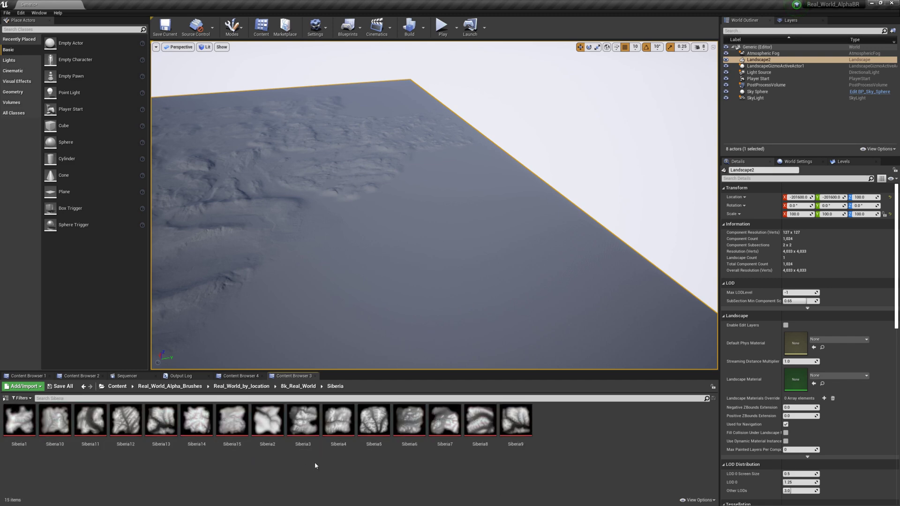
pyautogui.click(302, 424)
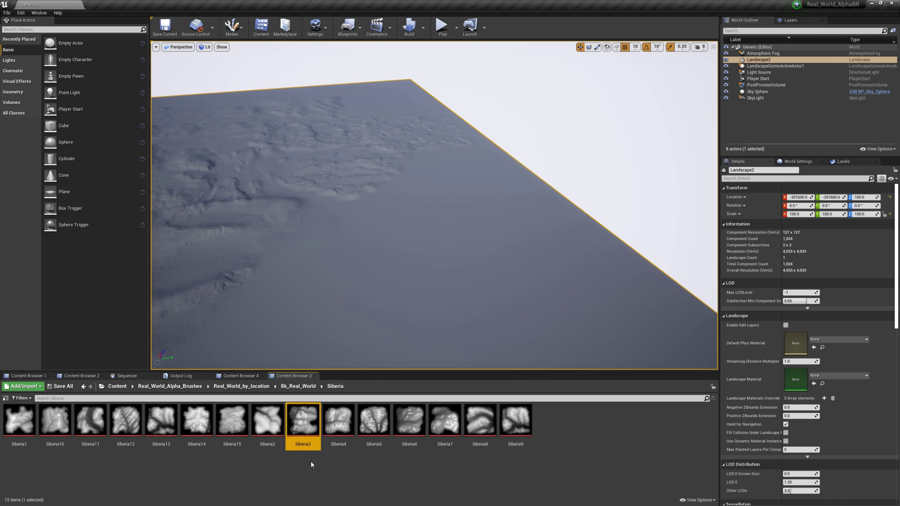
pyautogui.click(232, 33)
# Step: Return to Landscape Sculpt mode and set the Alpha brush texture to Siberia3
pyautogui.click(249, 60)
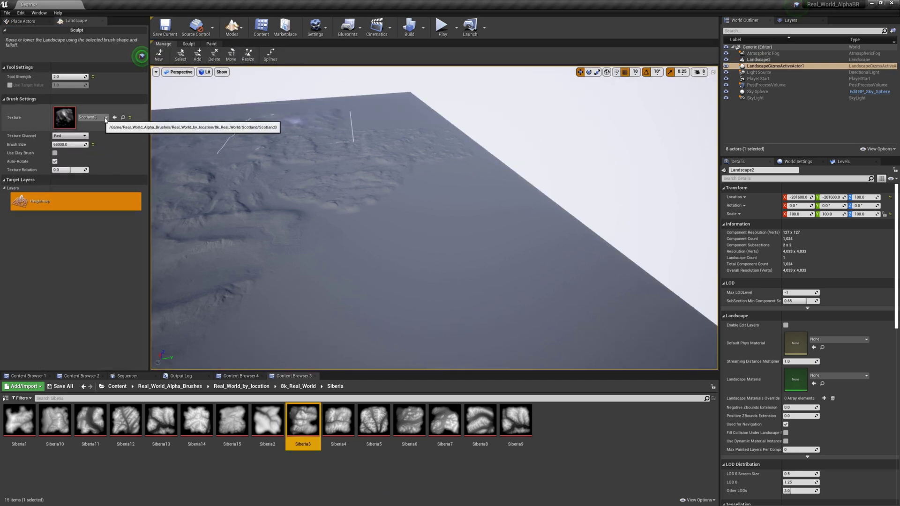
pyautogui.click(114, 117)
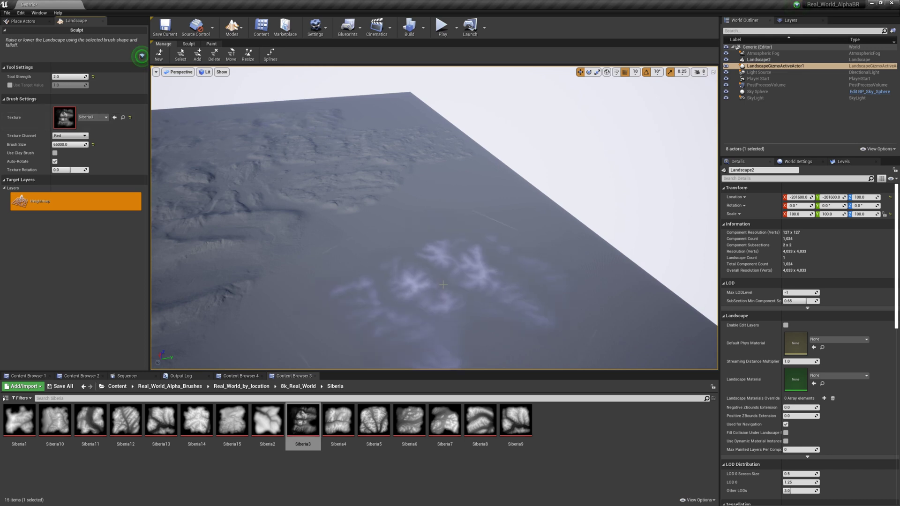
pyautogui.scroll(3, 445, 280)
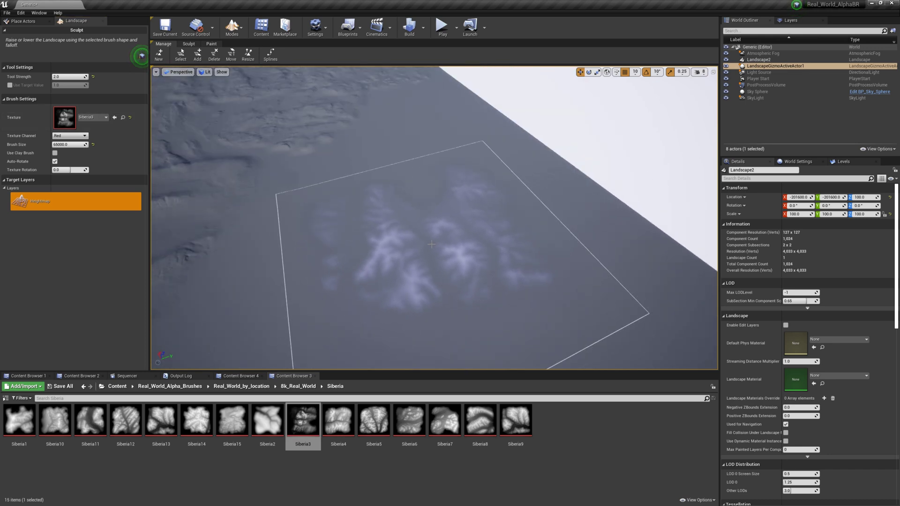
# Step: Stamp two patches of Siberia3 mountains onto the flat terrain, then select Siberia7
pyautogui.click(431, 245)
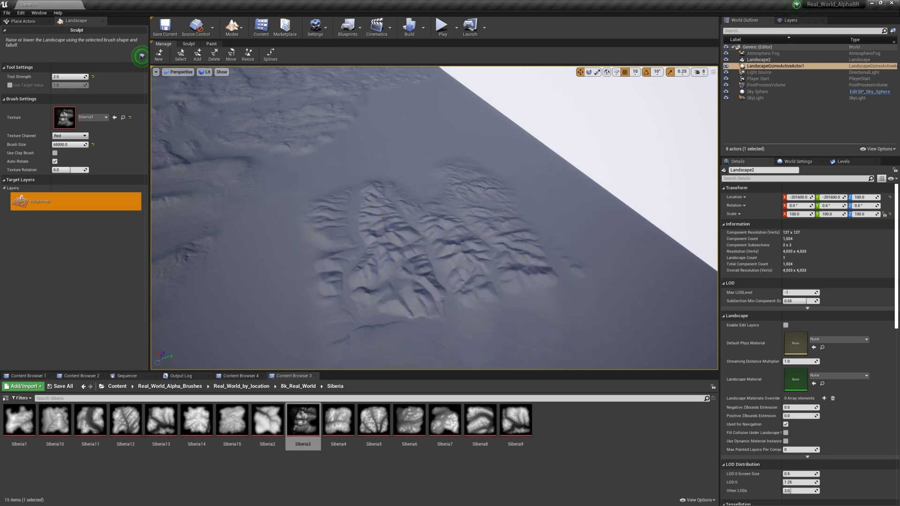
pyautogui.moveTo(431, 244)
pyautogui.mouseDown(button='right')
pyautogui.moveTo(384, 234)
pyautogui.moveTo(402, 261)
pyautogui.mouseUp(button='right')
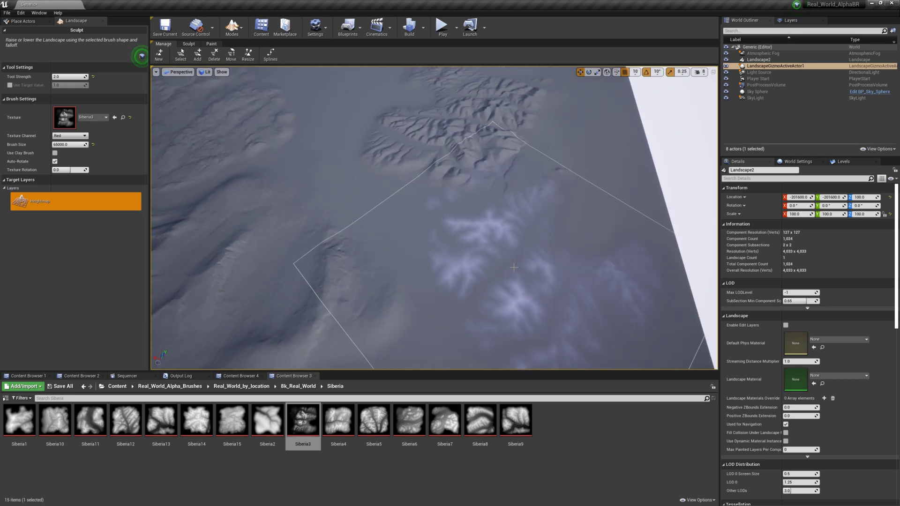
pyautogui.click(481, 271)
pyautogui.moveTo(481, 271)
pyautogui.mouseDown(button='right')
pyautogui.moveTo(464, 263)
pyautogui.moveTo(450, 281)
pyautogui.mouseUp(button='right')
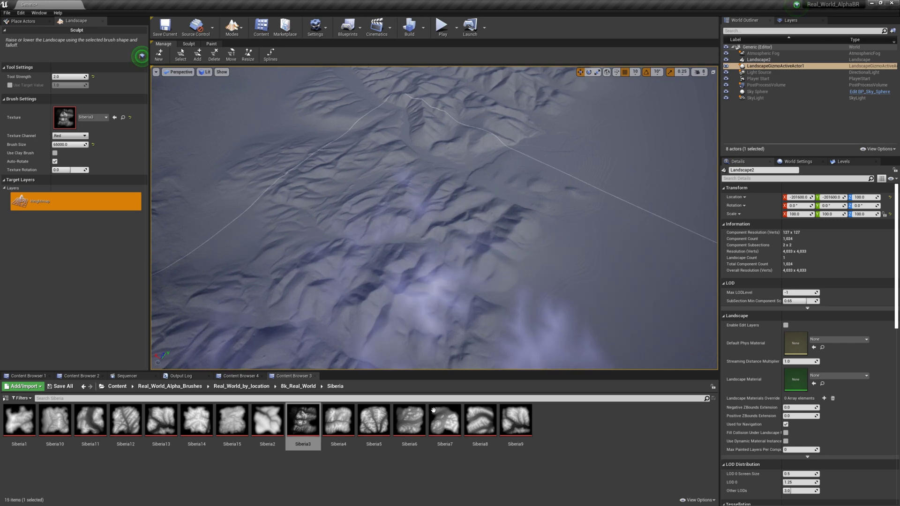
pyautogui.click(444, 420)
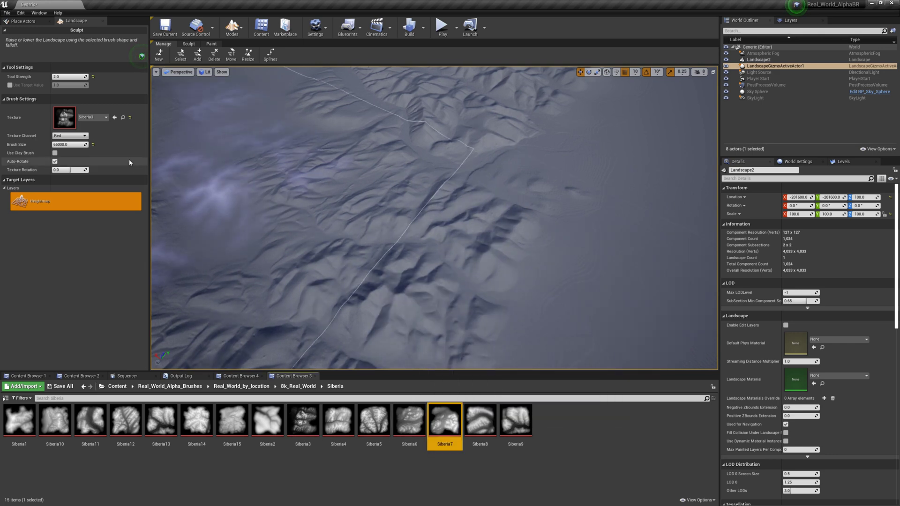
# Step: Make Siberia7 the alpha brush texture and fly low over the terrain toward the ridges
pyautogui.click(115, 117)
pyautogui.moveTo(197, 207); pyautogui.dragTo(206, 197, button='right')
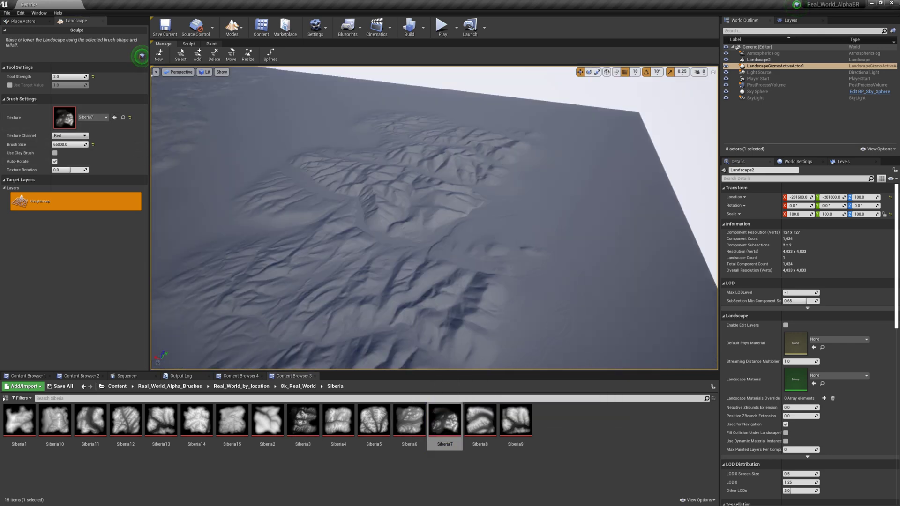
pyautogui.moveTo(431, 215)
pyautogui.mouseDown(button='right')
pyautogui.moveTo(441, 225)
pyautogui.moveTo(427, 244)
pyautogui.mouseUp(button='right')
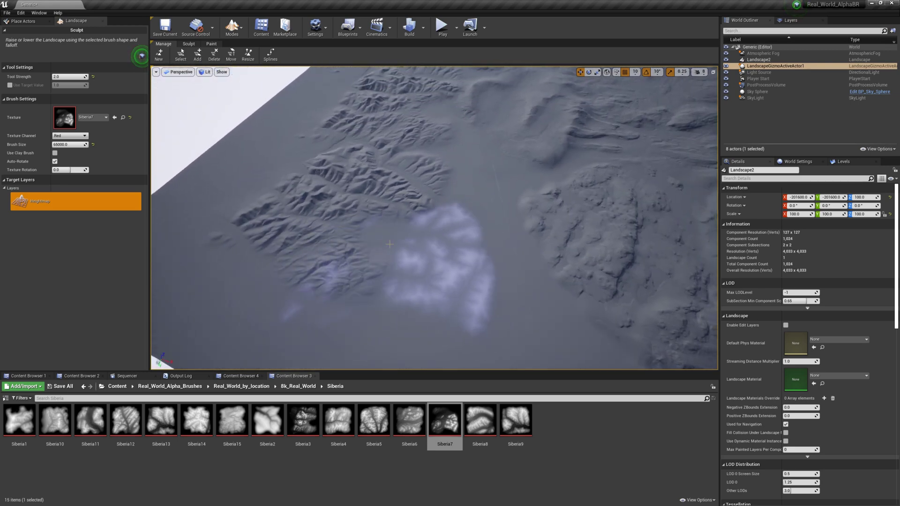
# Step: Stamp two Siberia7 ridge patches beside the earlier mountains and exit Landscape mode
pyautogui.click(437, 252)
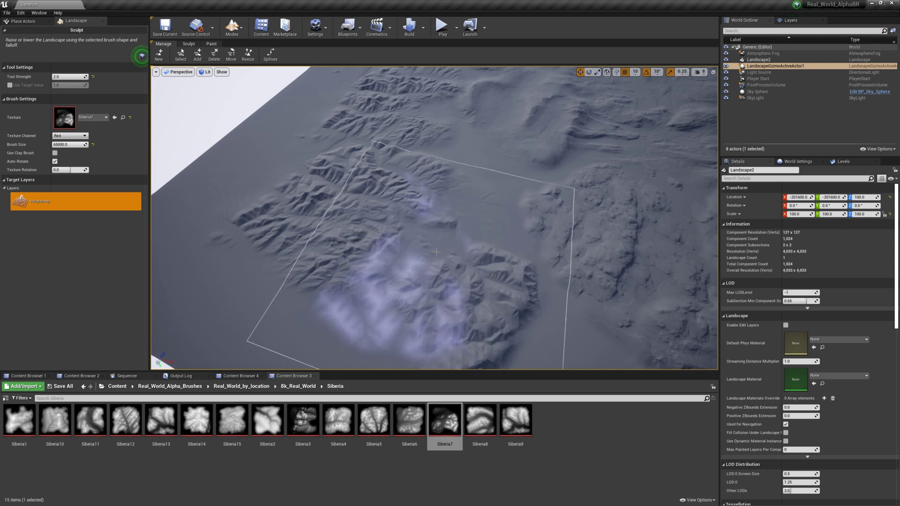
pyautogui.moveTo(436, 252); pyautogui.dragTo(467, 196, button='right')
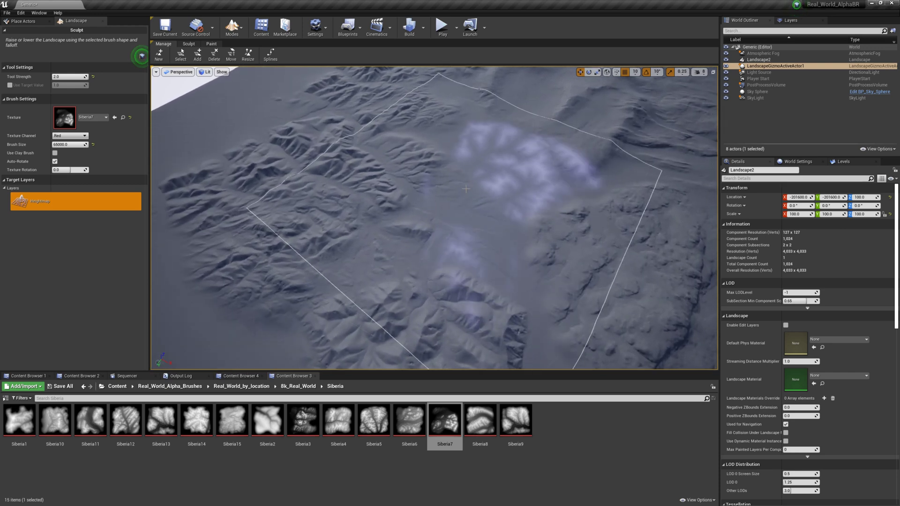
pyautogui.click(465, 188)
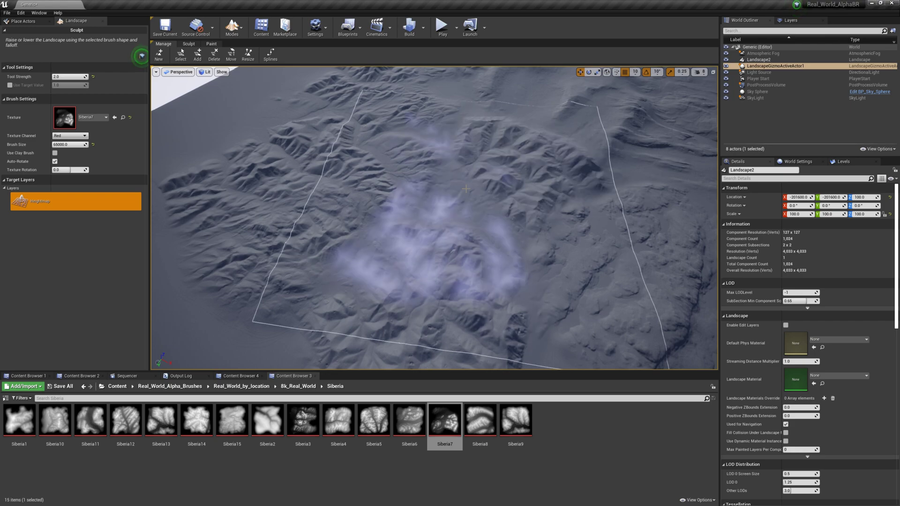
pyautogui.moveTo(465, 189)
pyautogui.mouseDown(button='right')
pyautogui.moveTo(474, 182)
pyautogui.moveTo(468, 197)
pyautogui.moveTo(469, 188)
pyautogui.mouseUp(button='right')
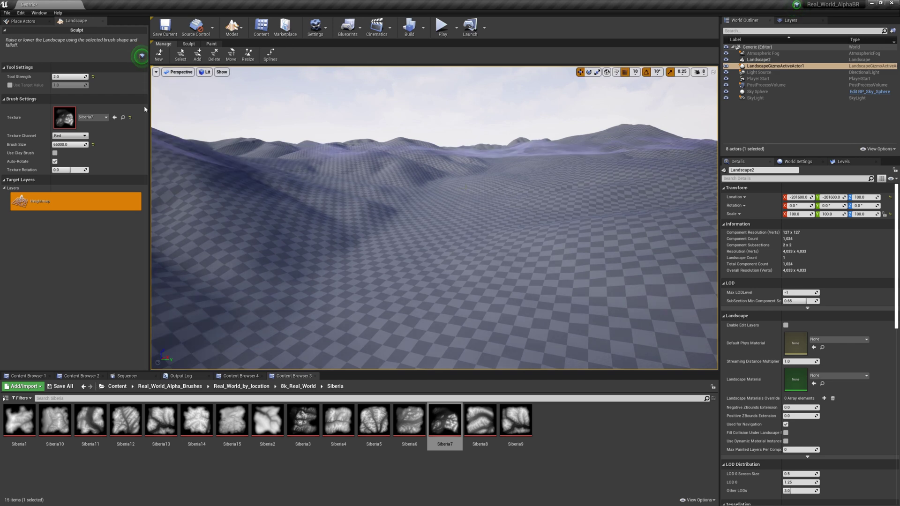
pyautogui.click(103, 22)
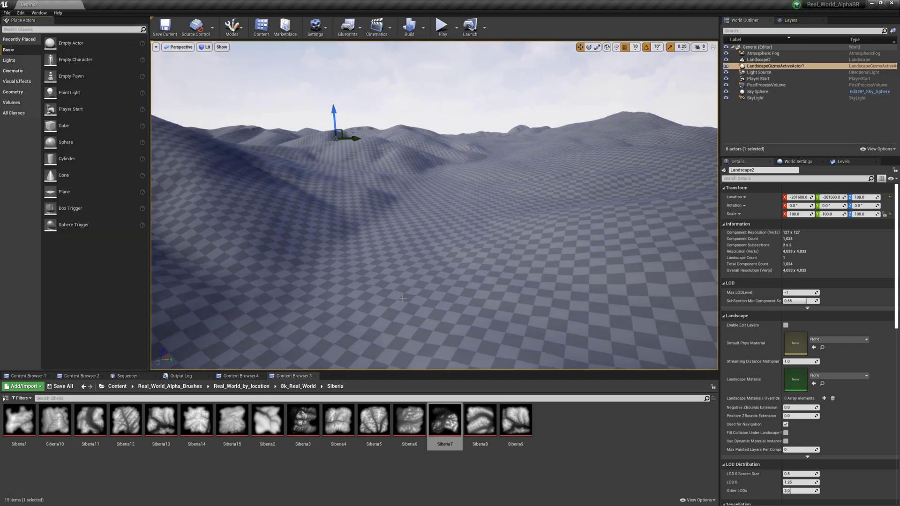
pyautogui.moveTo(410, 287)
pyautogui.mouseDown(button='right')
pyautogui.moveTo(396, 286)
pyautogui.moveTo(409, 293)
pyautogui.mouseUp(button='right')
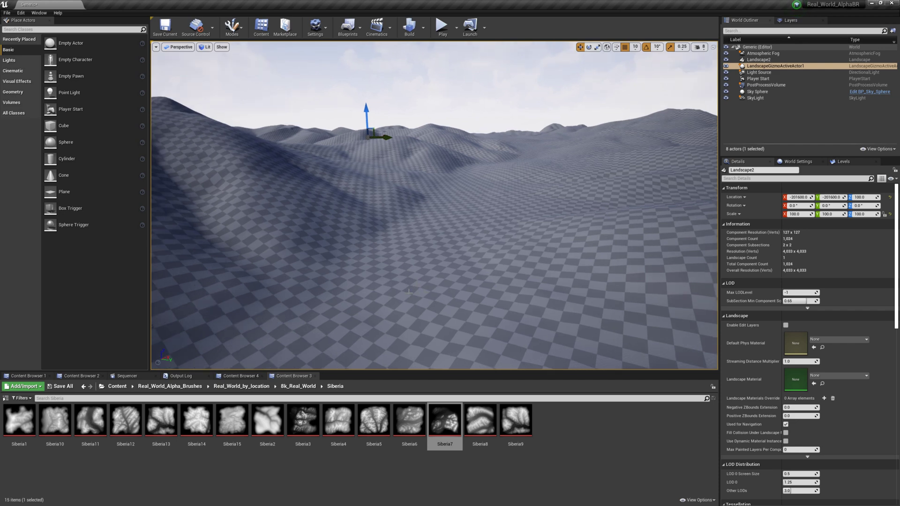
pyautogui.rightClick(410, 293)
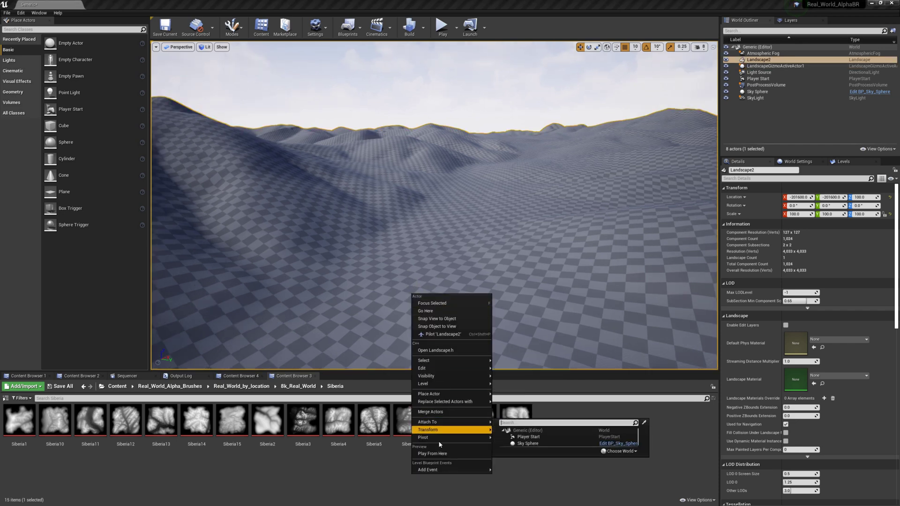
pyautogui.click(435, 453)
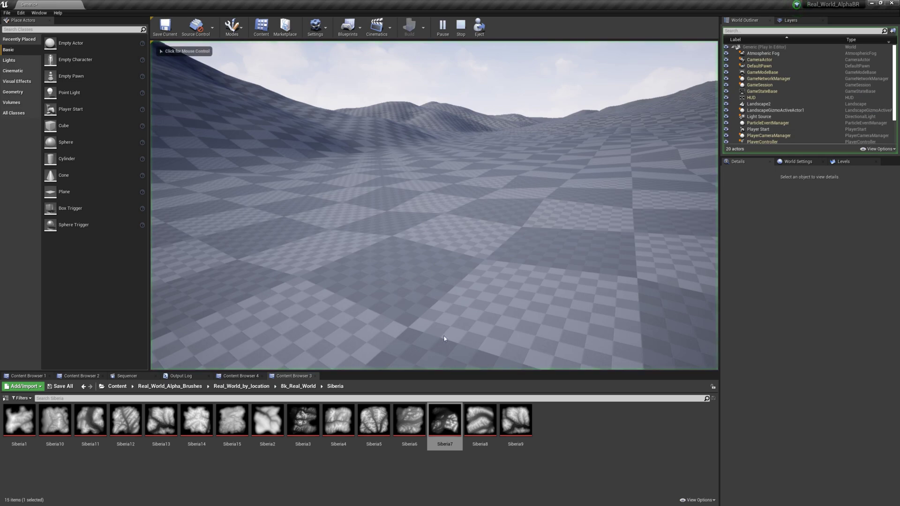
pyautogui.press('w')
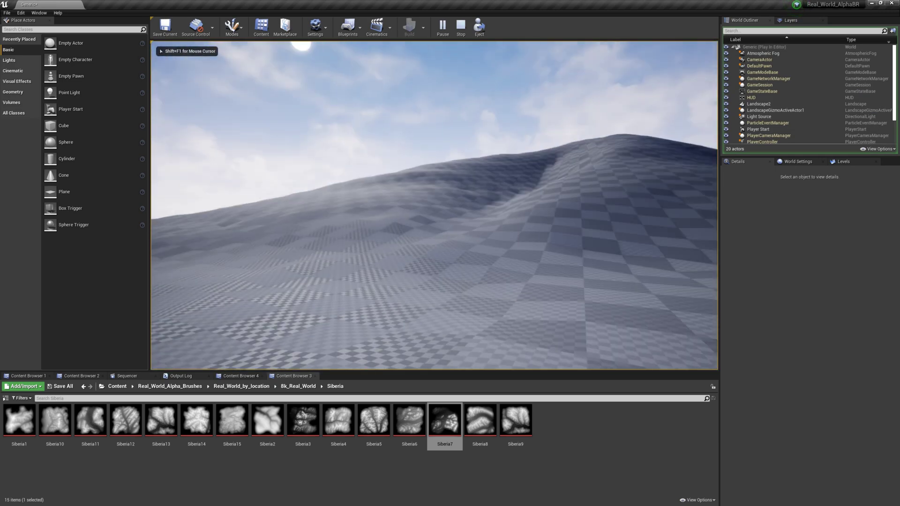
pyautogui.press('w')
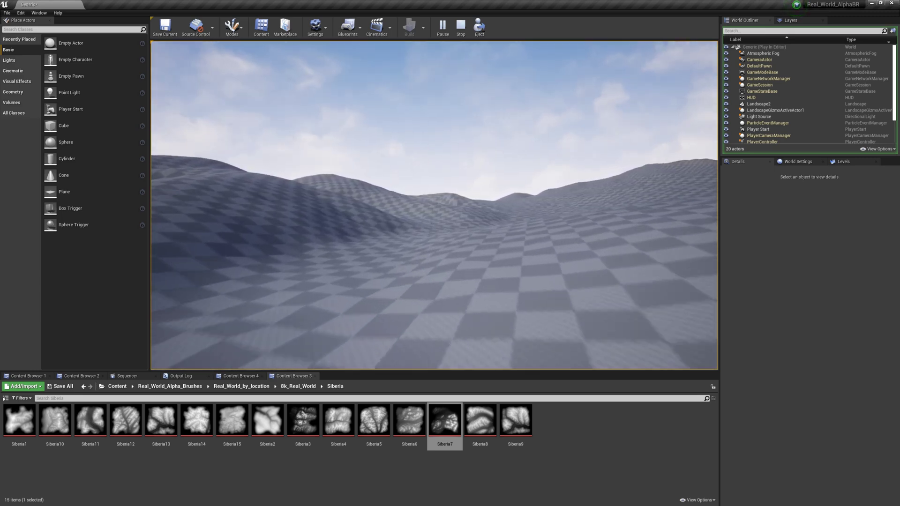
pyautogui.press('w')
pyautogui.press('w')
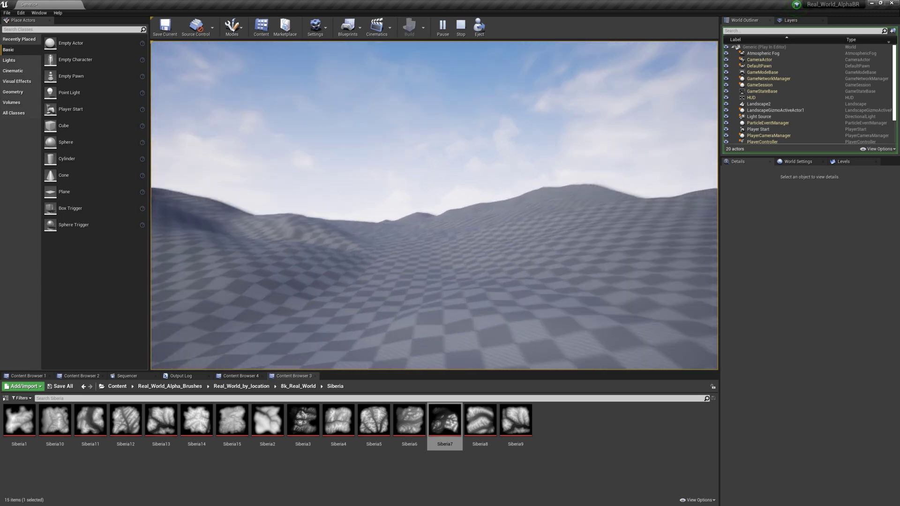
pyautogui.press('w')
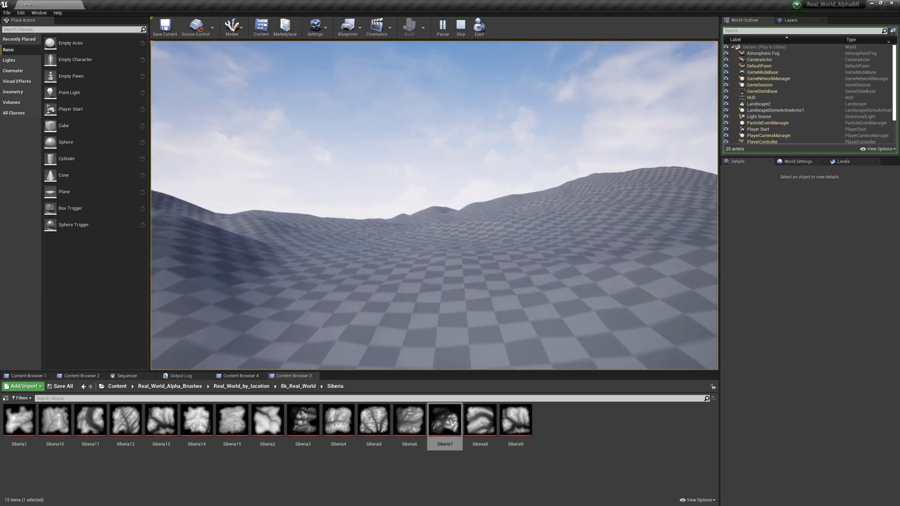
pyautogui.press('w')
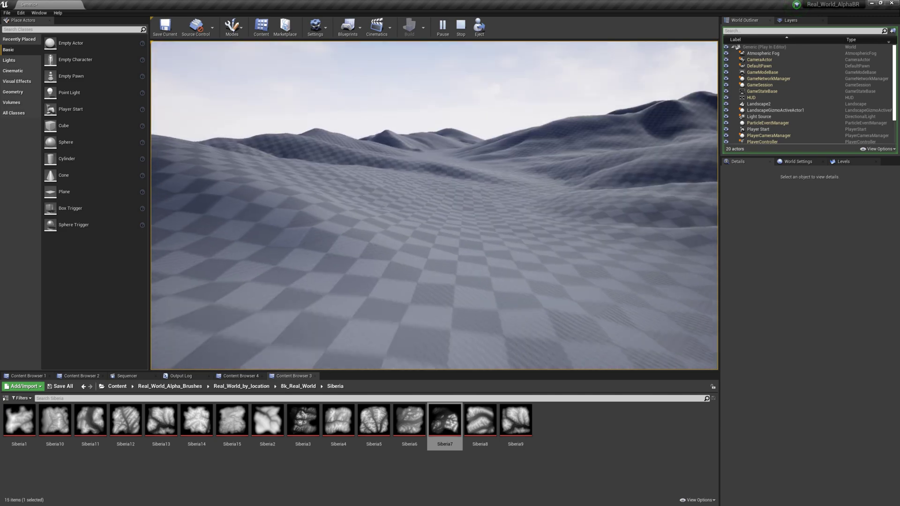
pyautogui.press('w')
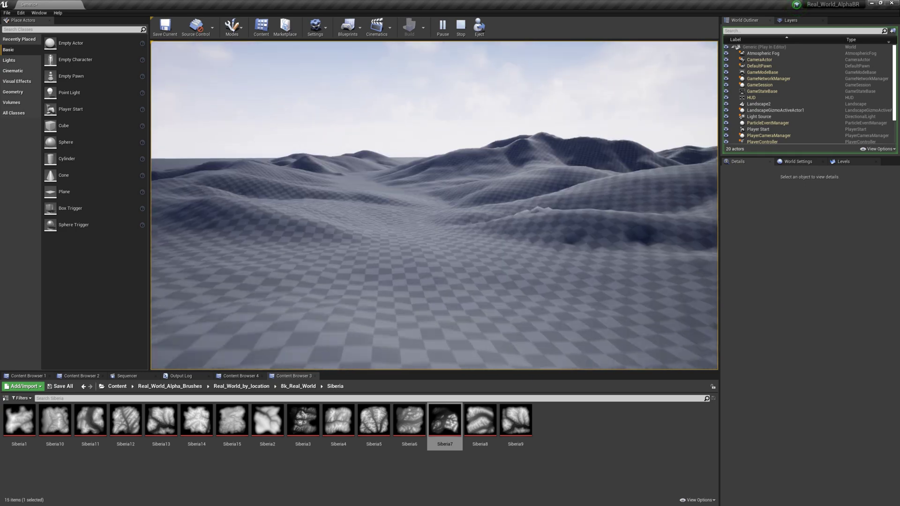
pyautogui.press('w')
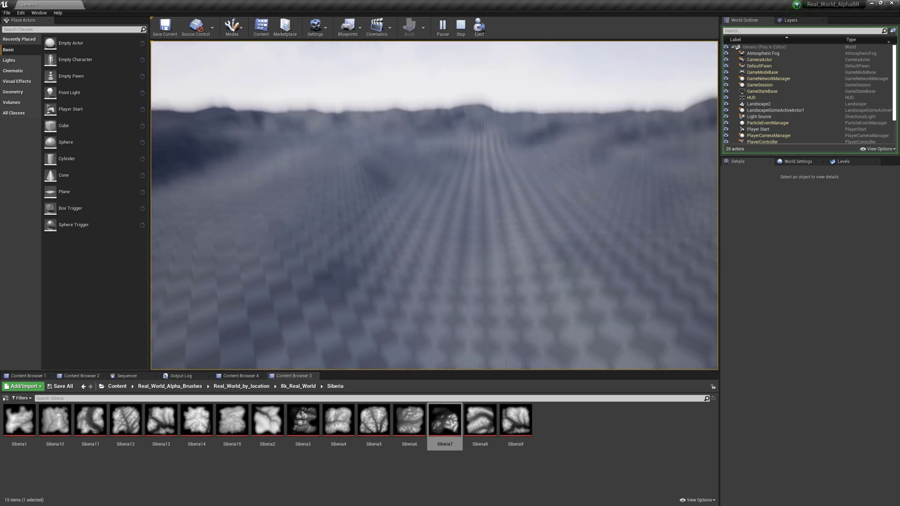
pyautogui.press('w')
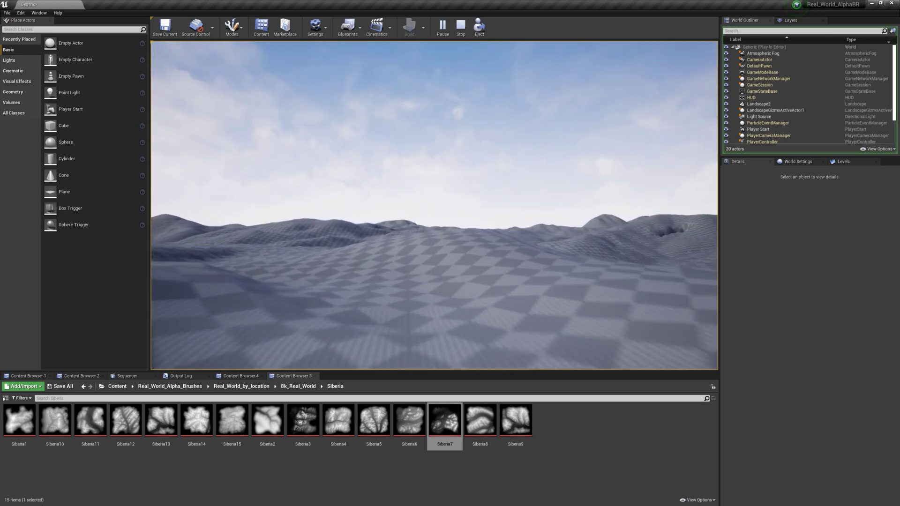
pyautogui.press('w')
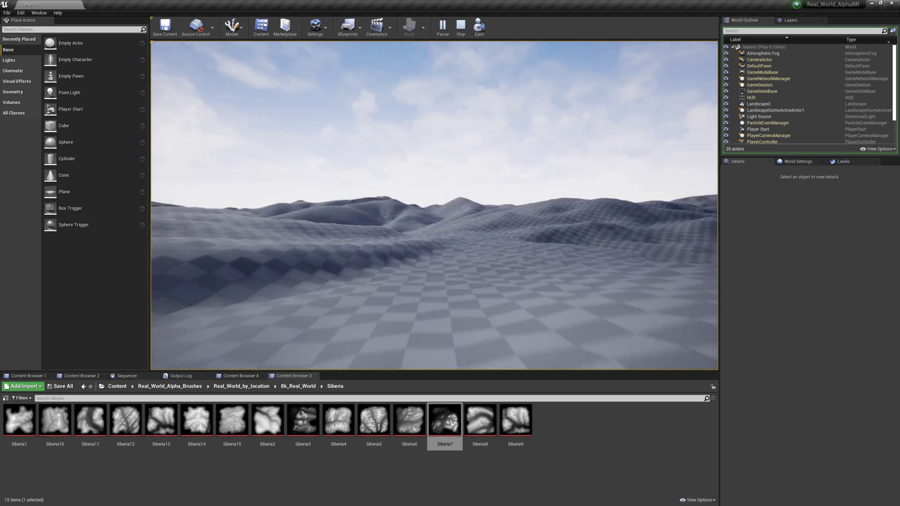
pyautogui.press('w')
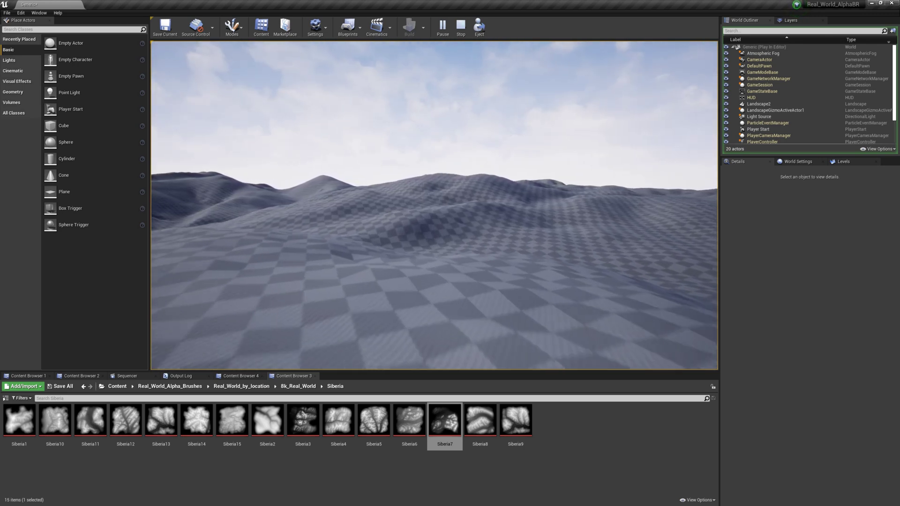
pyautogui.press('w')
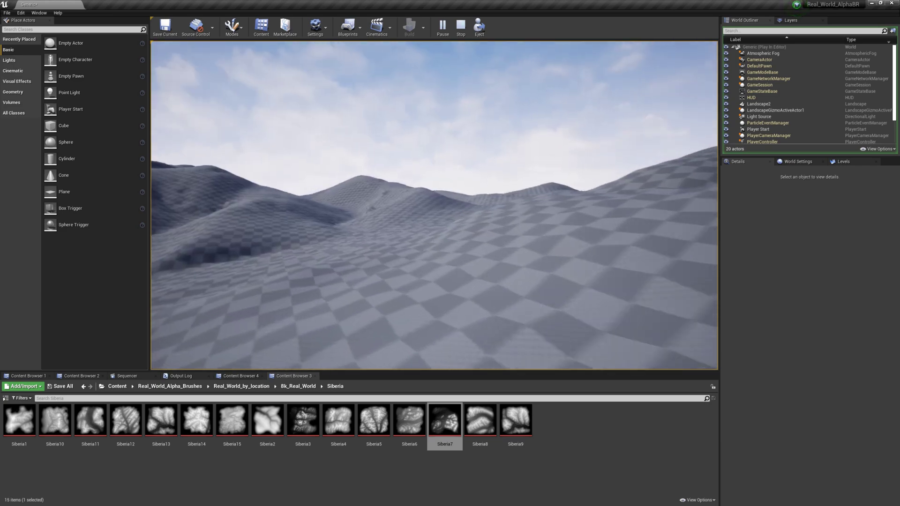
pyautogui.press('w')
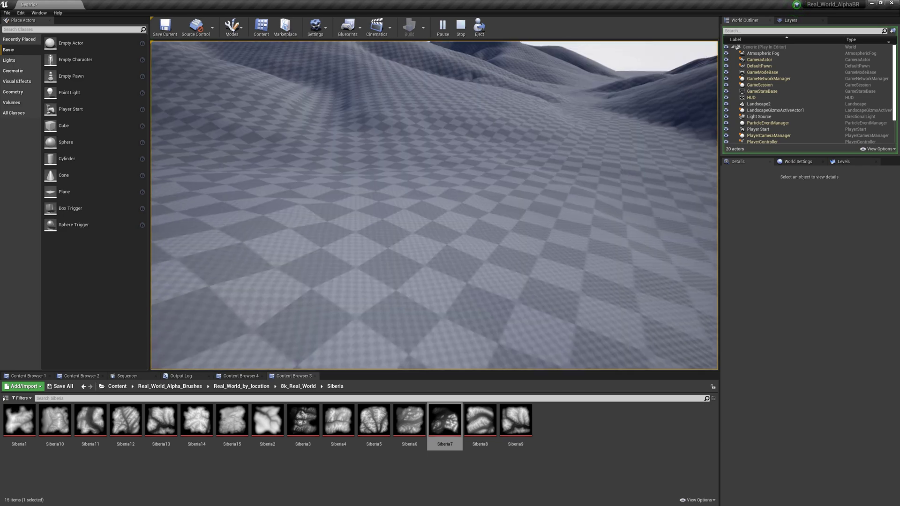
pyautogui.press('w')
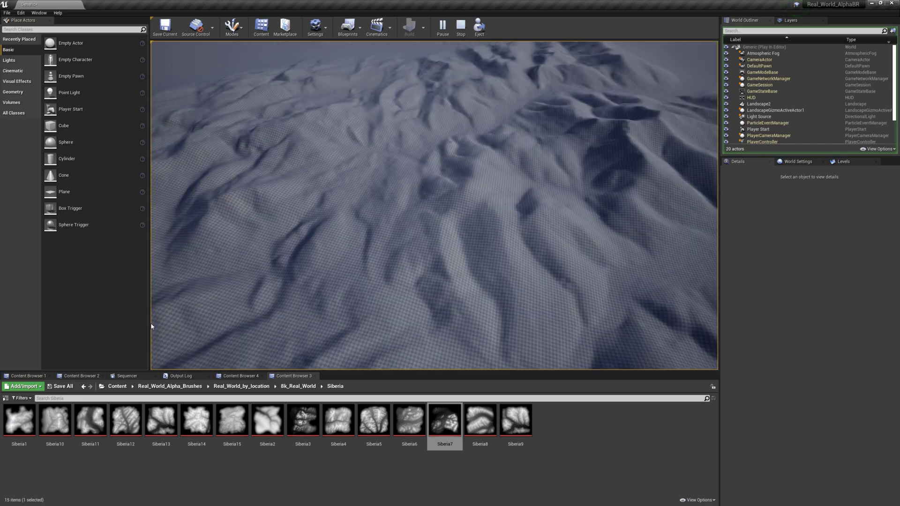
pyautogui.press('Escape')
pyautogui.press('f')
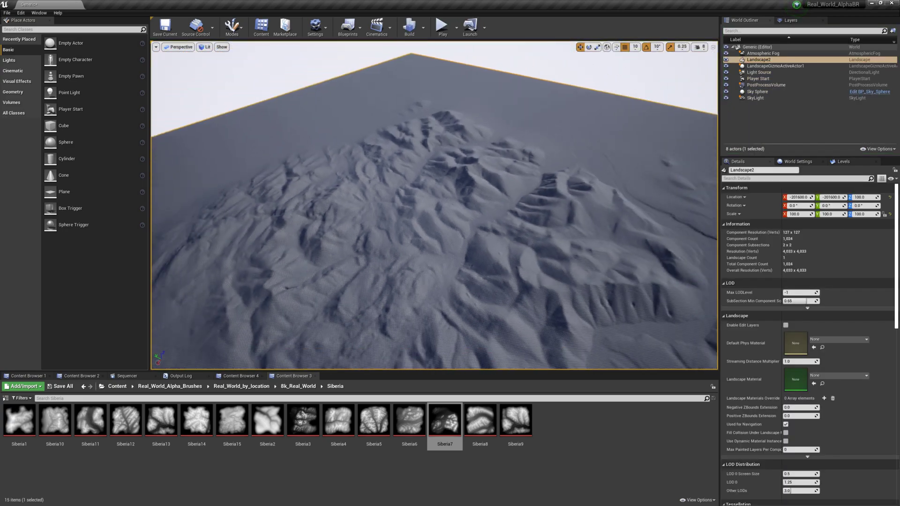
pyautogui.scroll(5, 321, 307)
pyautogui.moveTo(321, 307); pyautogui.dragTo(320, 253, button='right')
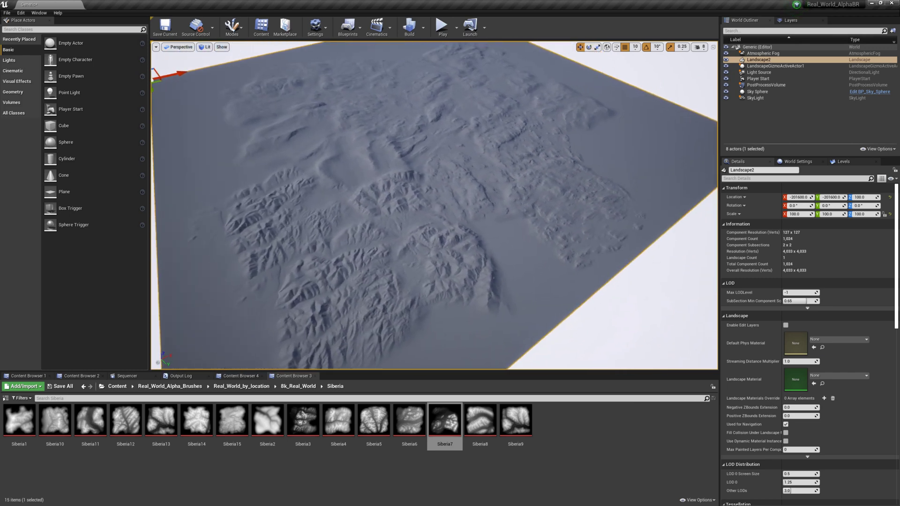